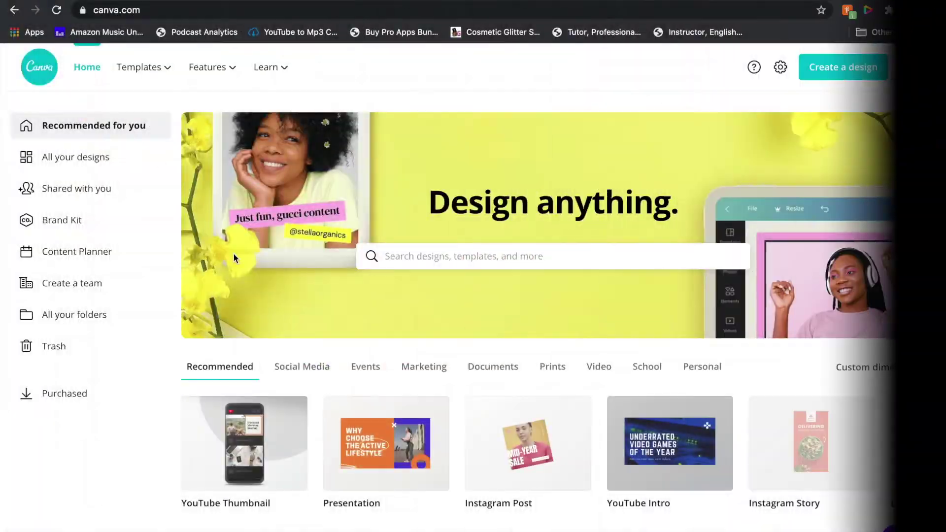
Start a new YouTube Intro design from the recommended formats
scroll(318, 445, down, 2)
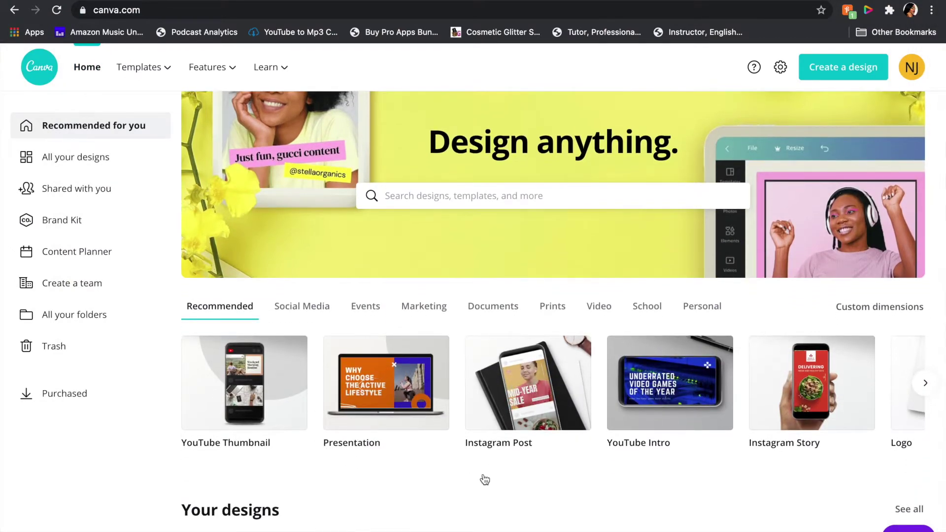
scroll(485, 479, down, 3)
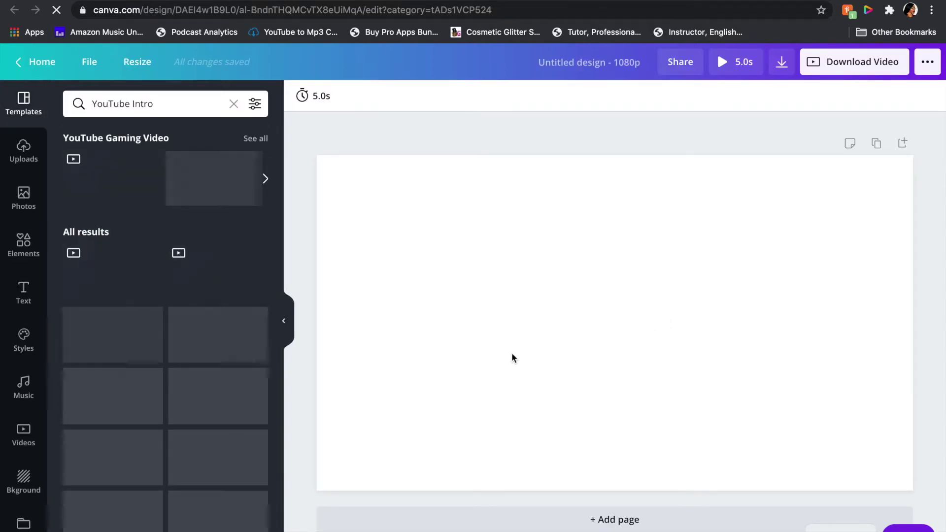
Browse the YouTube Intro templates for a suitable layout
scroll(202, 398, down, 3)
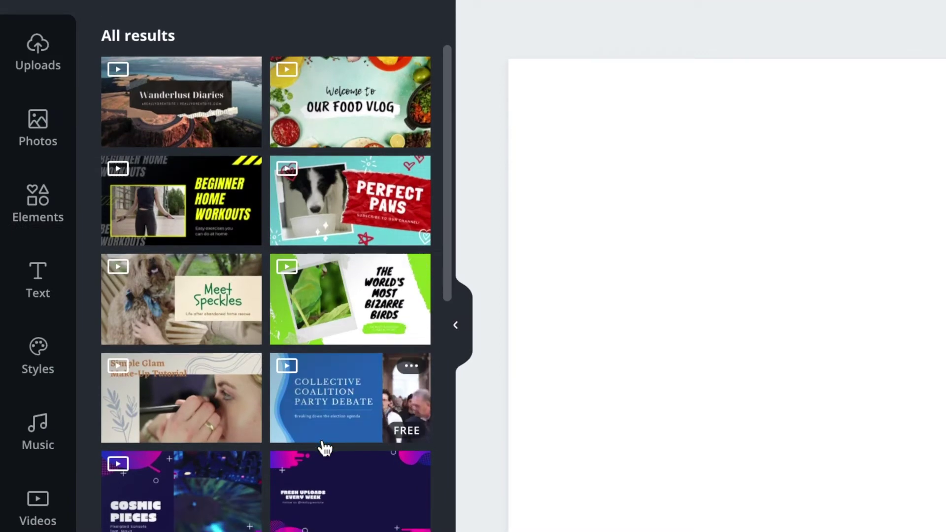
scroll(325, 448, down, 2)
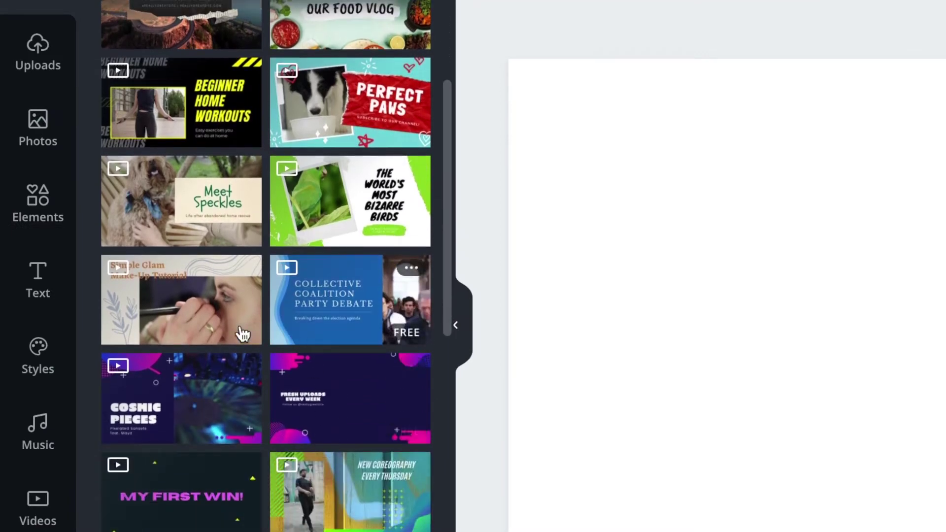
scroll(186, 333, down, 5)
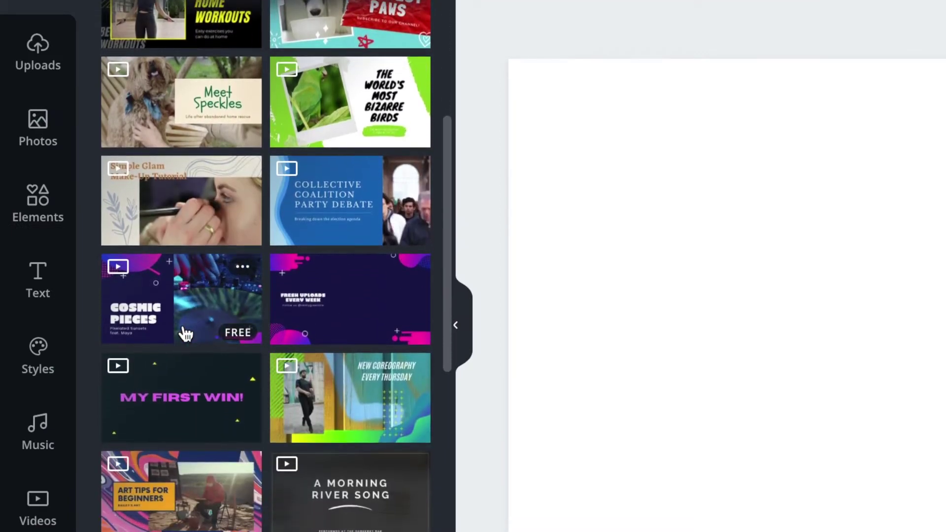
scroll(186, 334, down, 3)
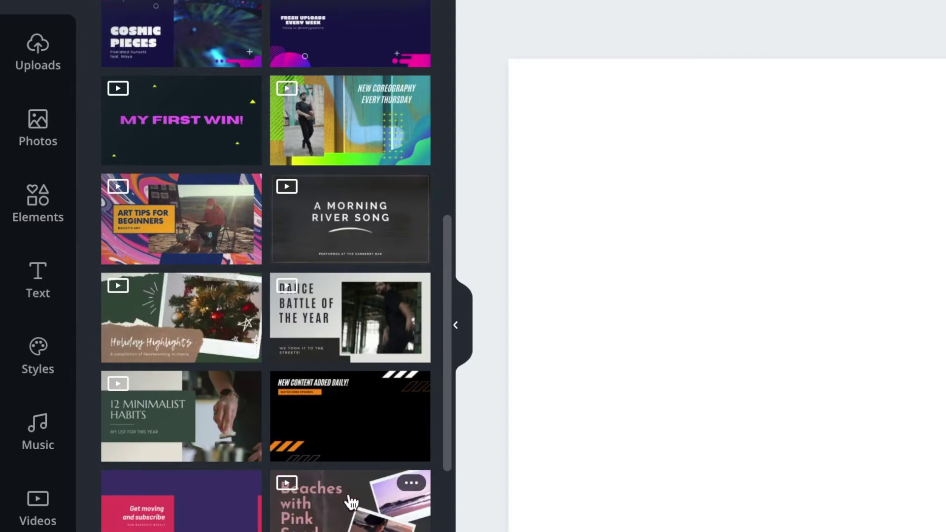
scroll(274, 266, up, 6)
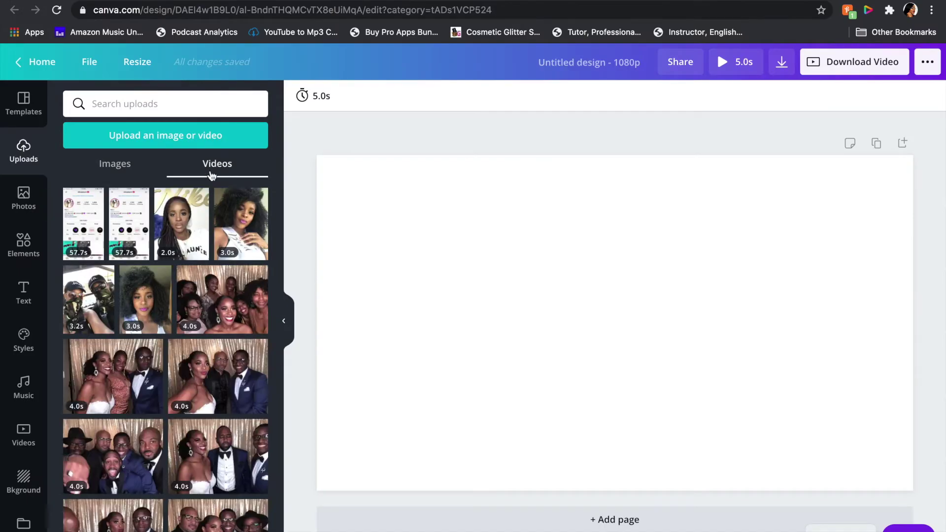
Add the uploaded 6.8 s clip of the woman in the red off-shoulder top to the blank page
scroll(215, 391, down, 15)
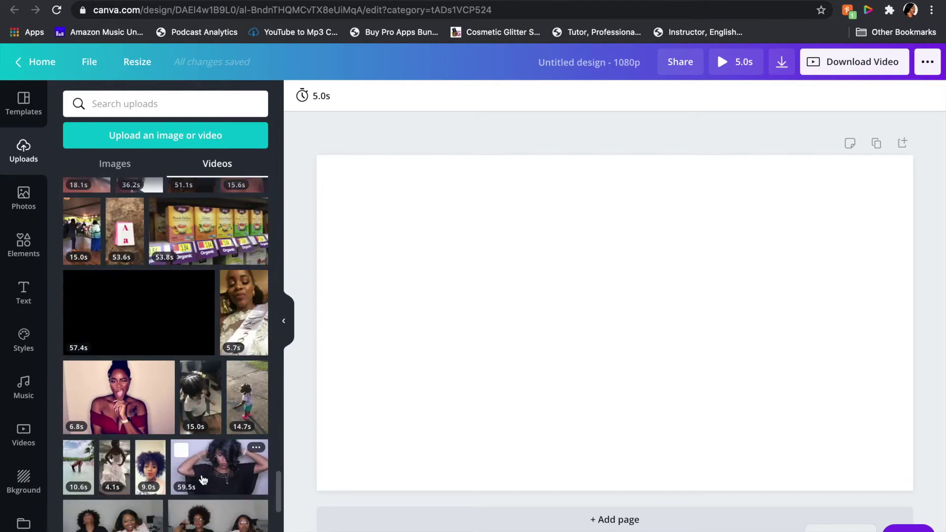
scroll(203, 480, down, 1)
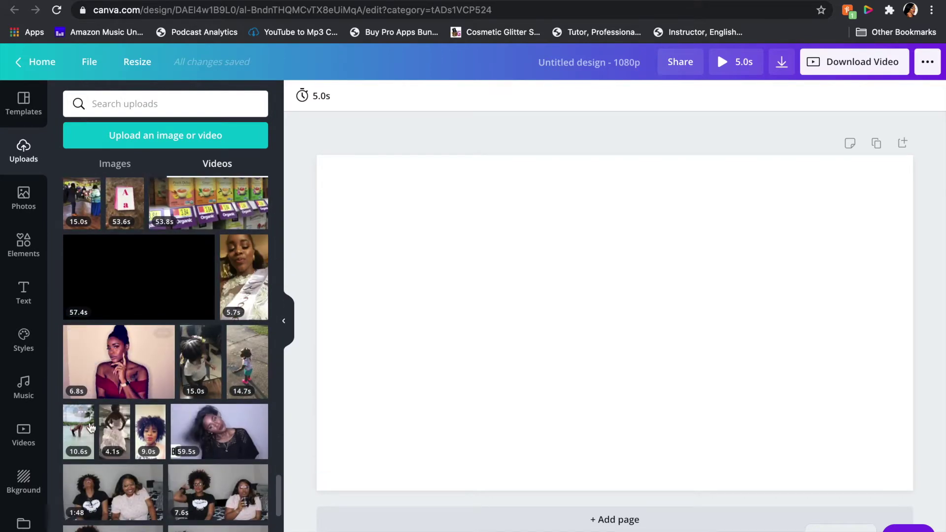
click(91, 355)
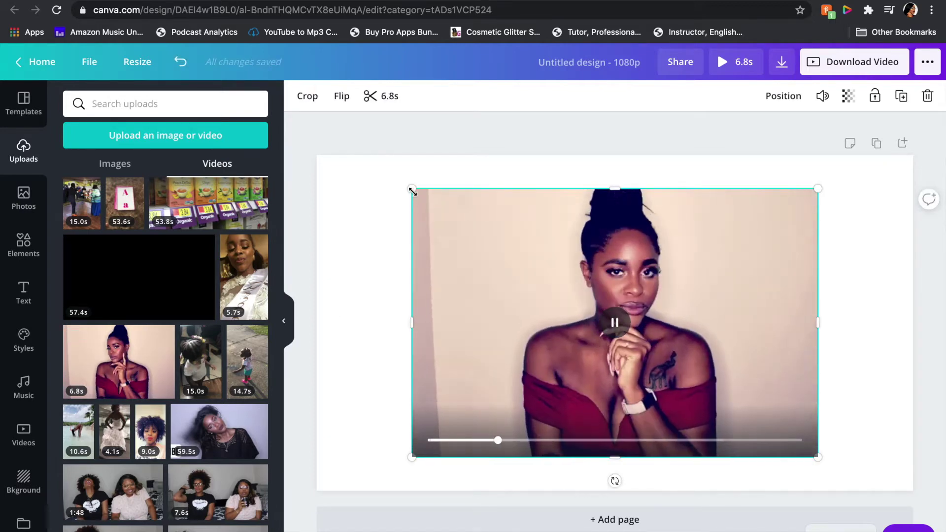
Enlarge the clip and stretch its edges so it spans the full width and height of the page
drag(412, 188, 341, 211)
drag(819, 308, 913, 318)
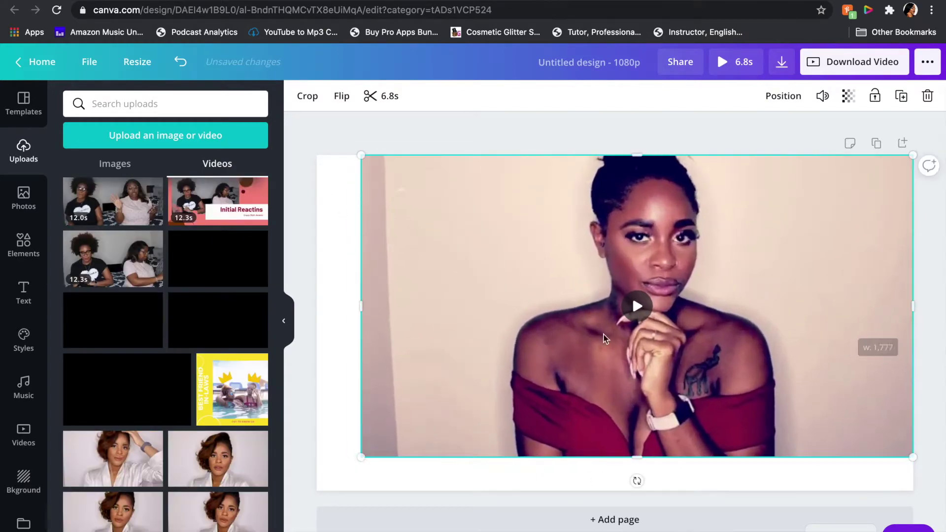
drag(362, 316, 313, 314)
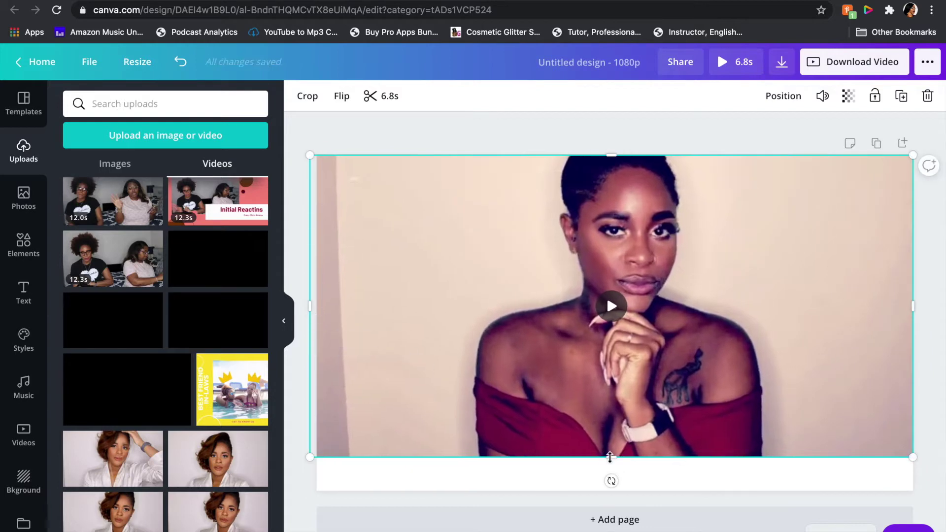
drag(611, 457, 613, 496)
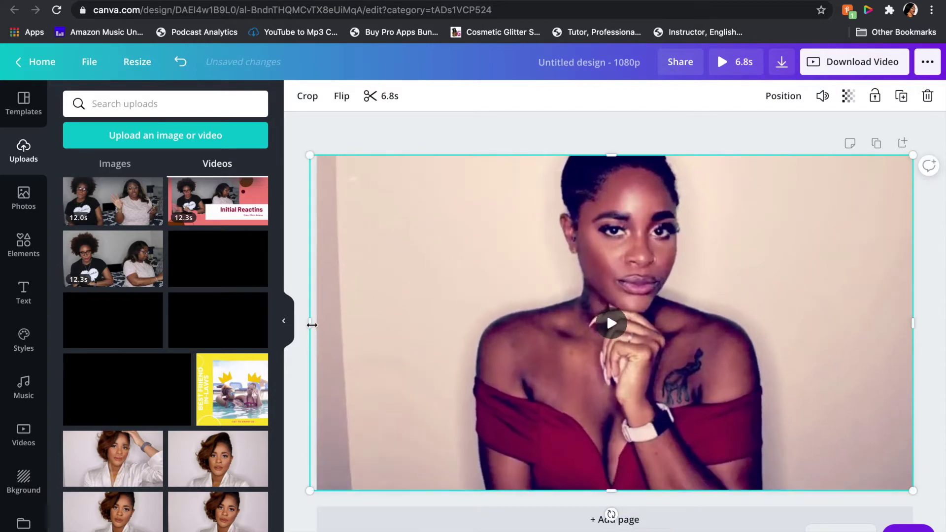
drag(312, 325, 319, 326)
Reframe the clip to include the woman's hair bun and fit its upper and lower edges to the page
drag(515, 317, 518, 350)
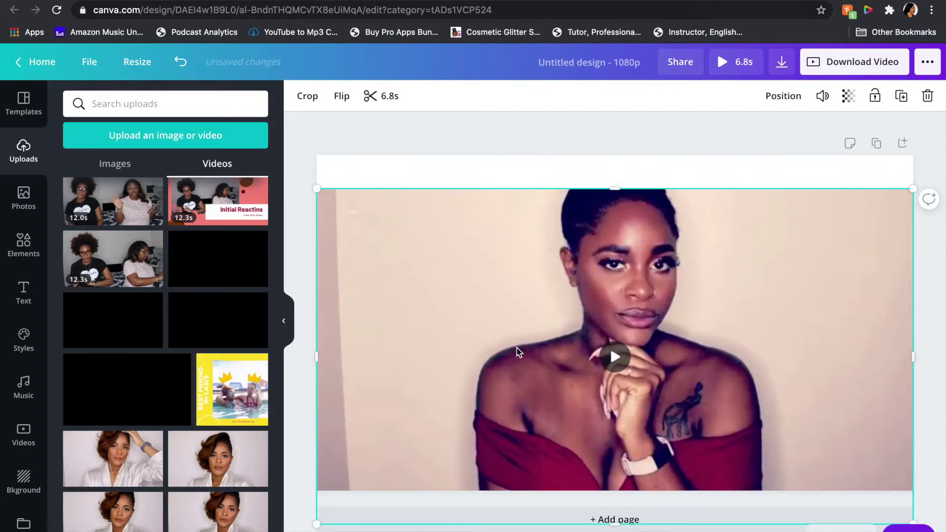
drag(615, 189, 619, 221)
drag(618, 171, 622, 143)
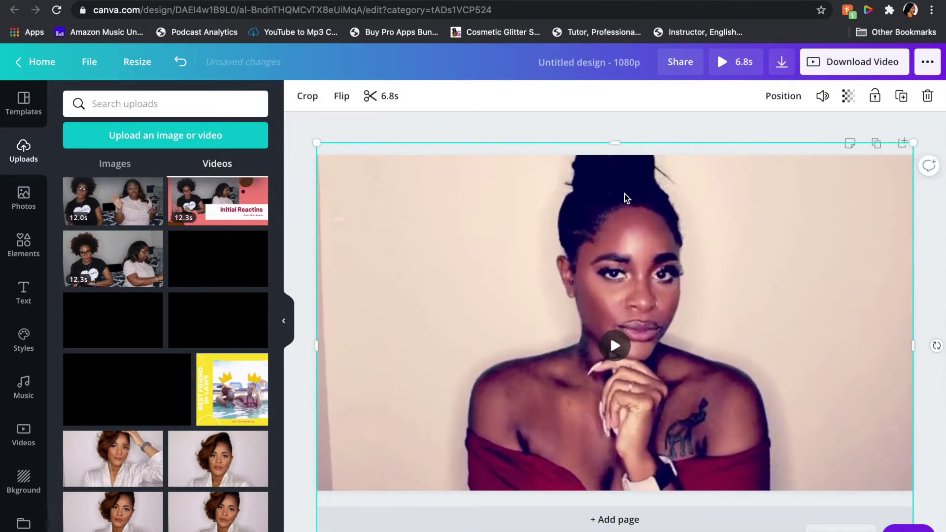
drag(623, 193, 622, 217)
drag(617, 171, 616, 156)
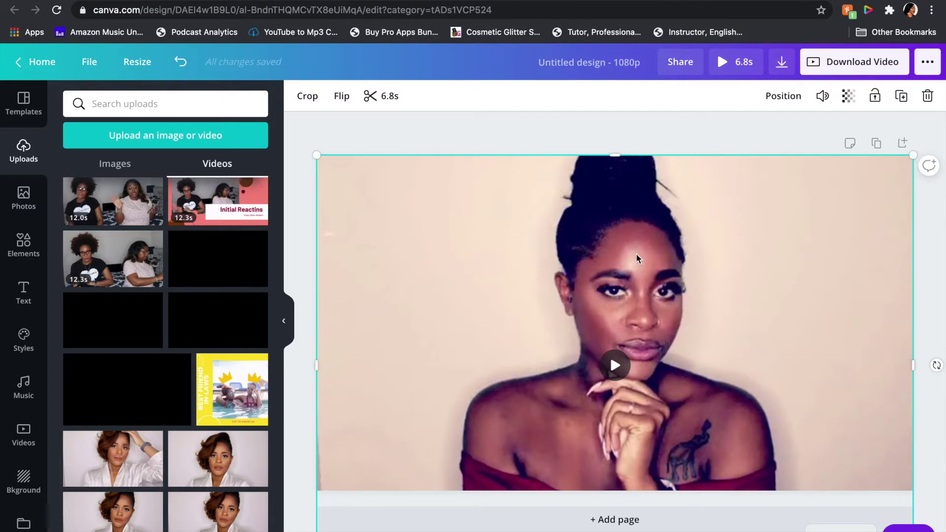
scroll(616, 155, down, 1)
drag(614, 531, 613, 493)
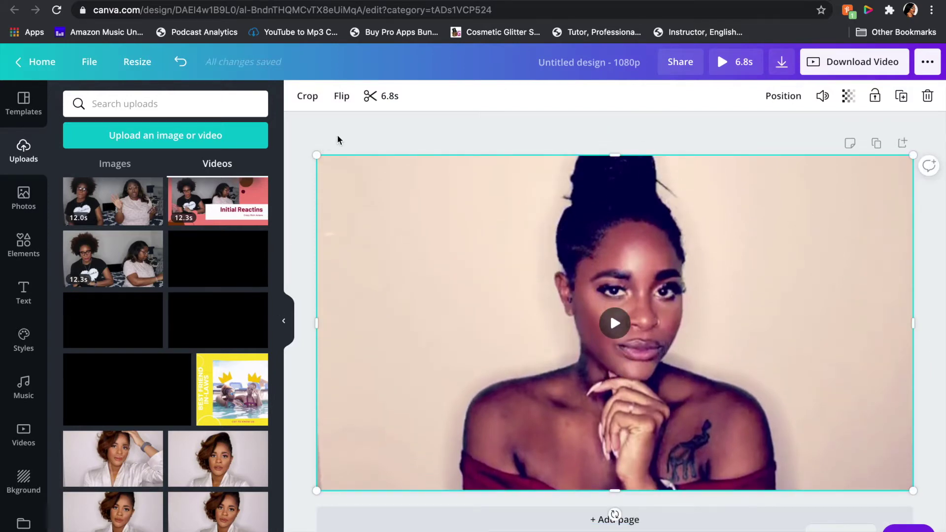
click(326, 141)
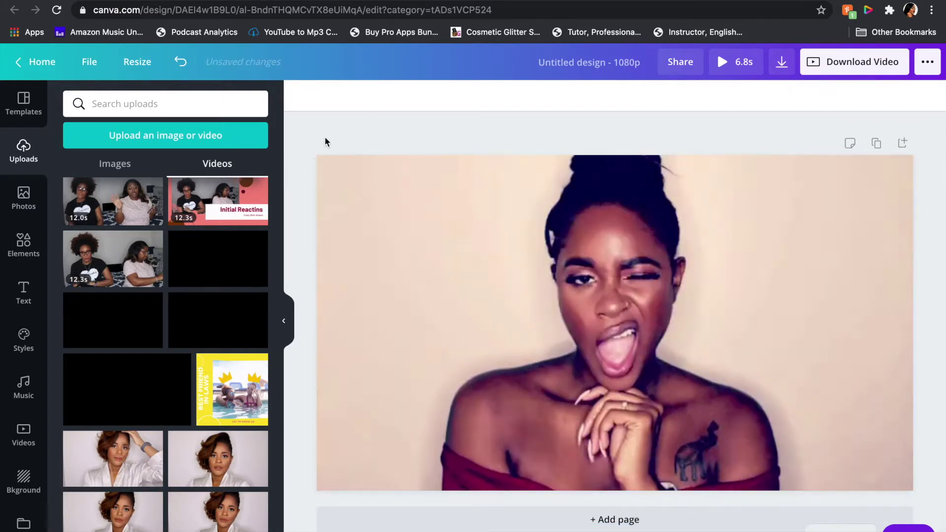
Add a heading containing the creator's name over the clip and enlarge it to about size 105
click(24, 293)
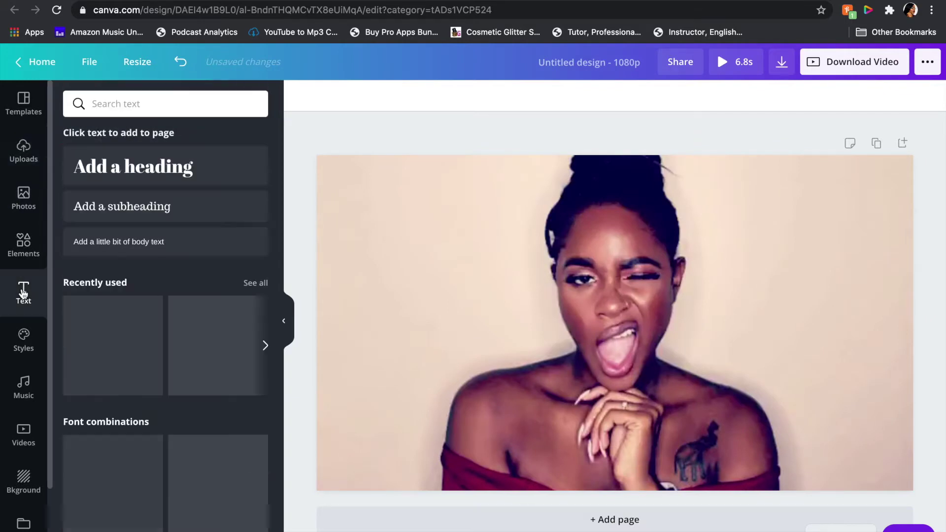
click(222, 167)
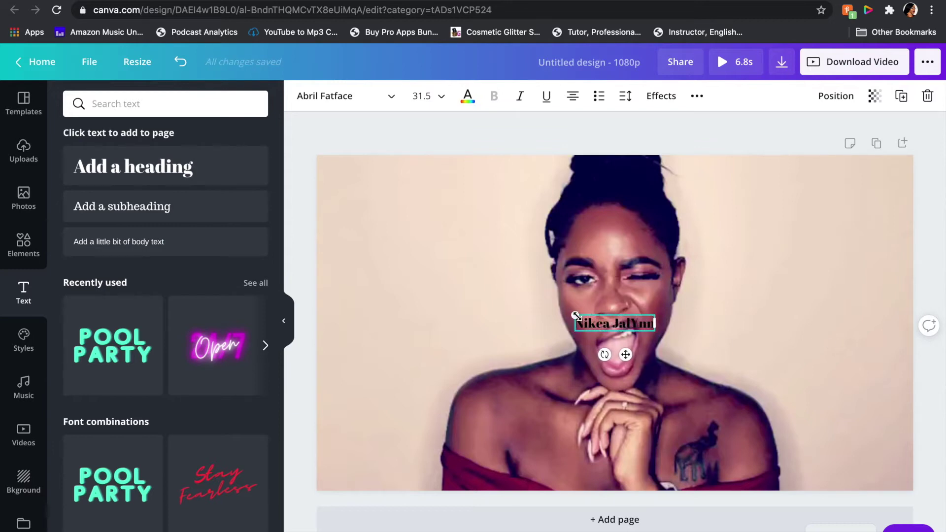
drag(575, 315, 392, 276)
Correct the surname's spelling in the heading and format the text in white at about size 208
key(BackSpace)
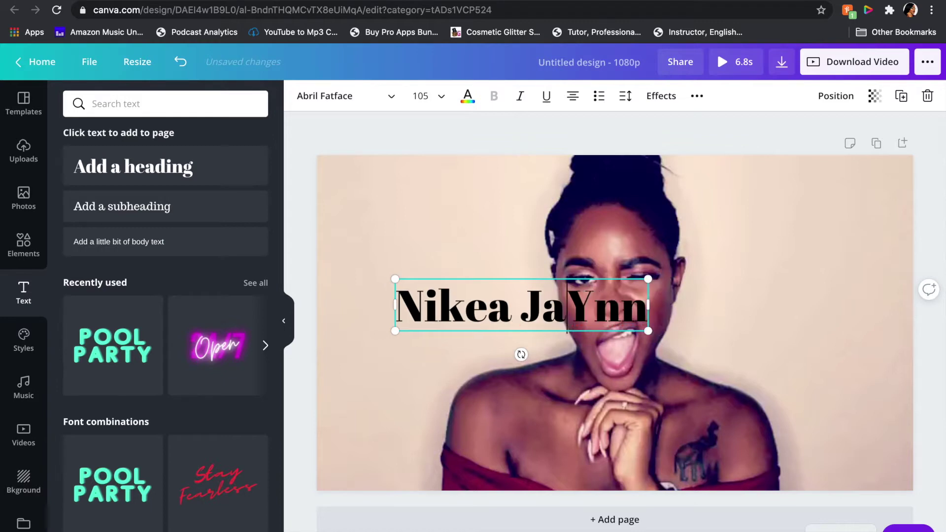
text(L)
drag(660, 279, 870, 200)
key(BackSpace)
text(l)
key(BackSpace)
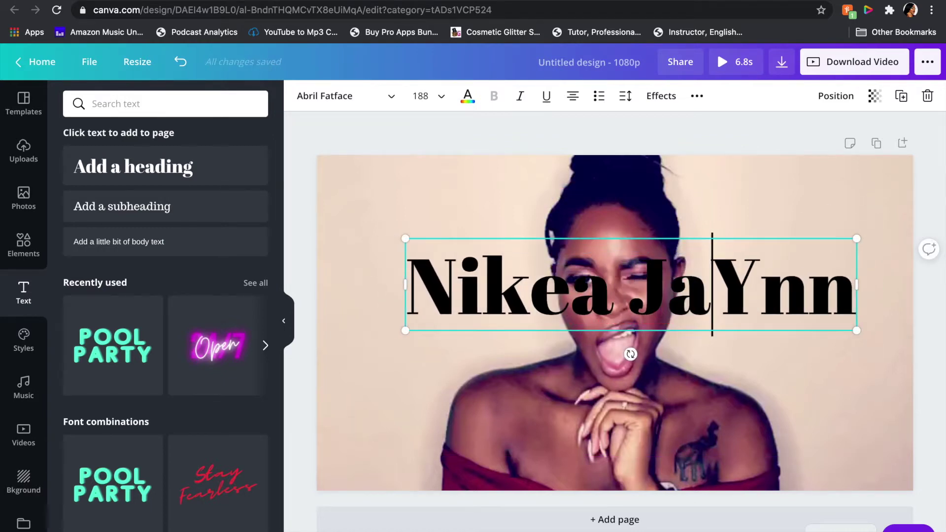
text(L)
key(Delete)
text(y)
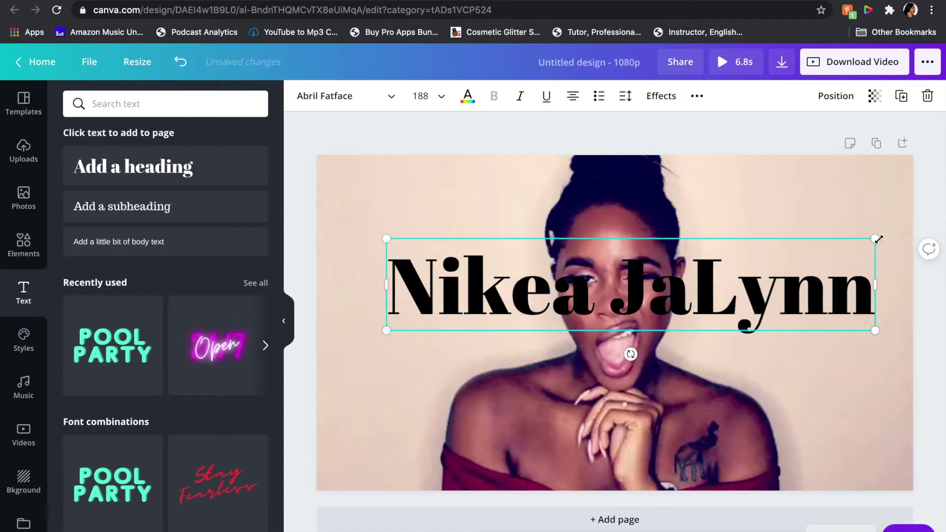
drag(390, 335, 346, 348)
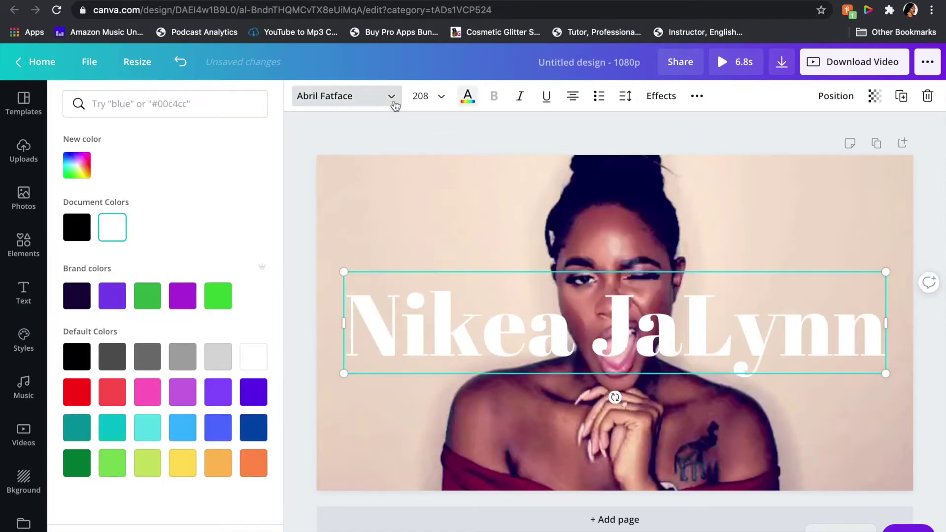
Apply the Moontine font to the name heading
click(392, 96)
click(205, 102)
text(moon)
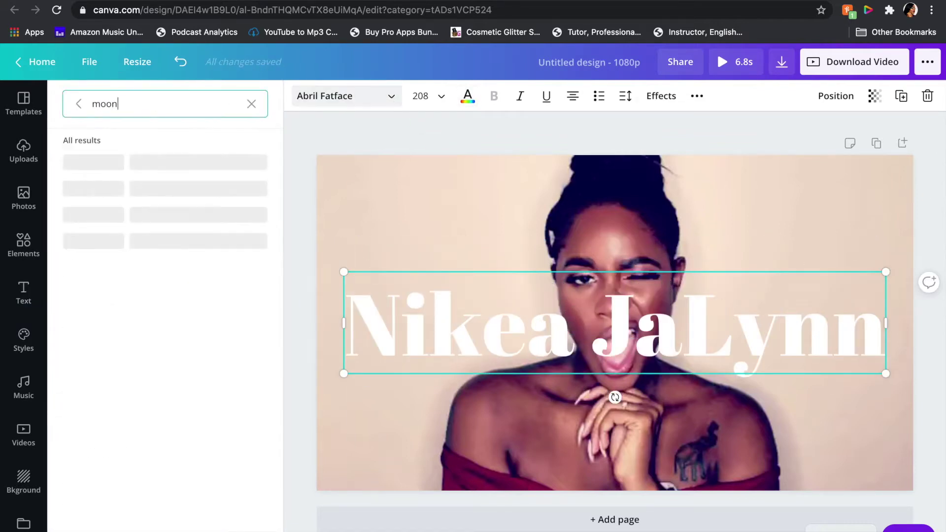
text(tine)
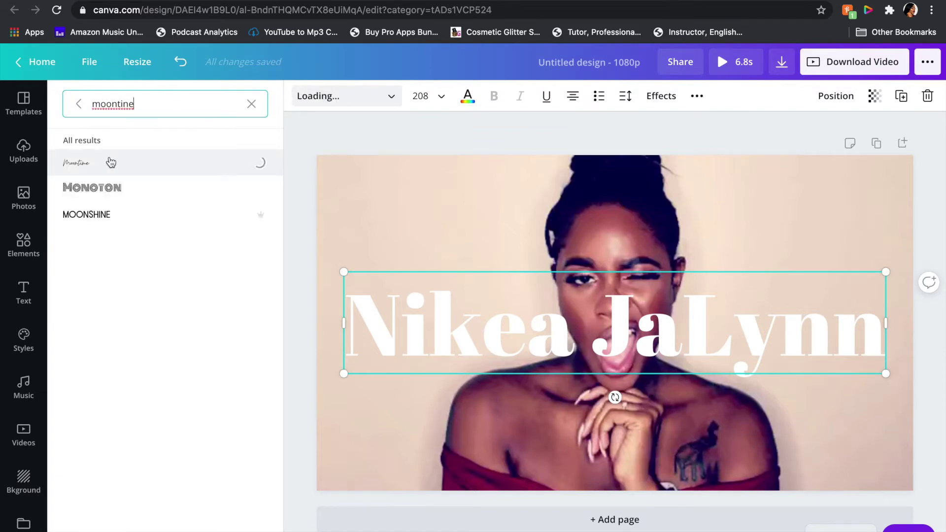
click(251, 103)
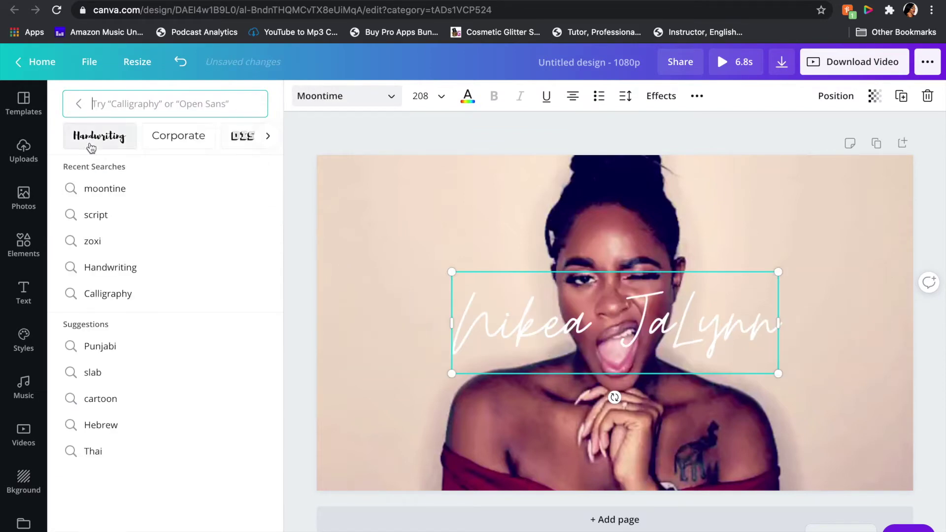
Set the name heading in the uploaded Scriptina Pro font and give it the Neon effect
scroll(143, 270, down, 5)
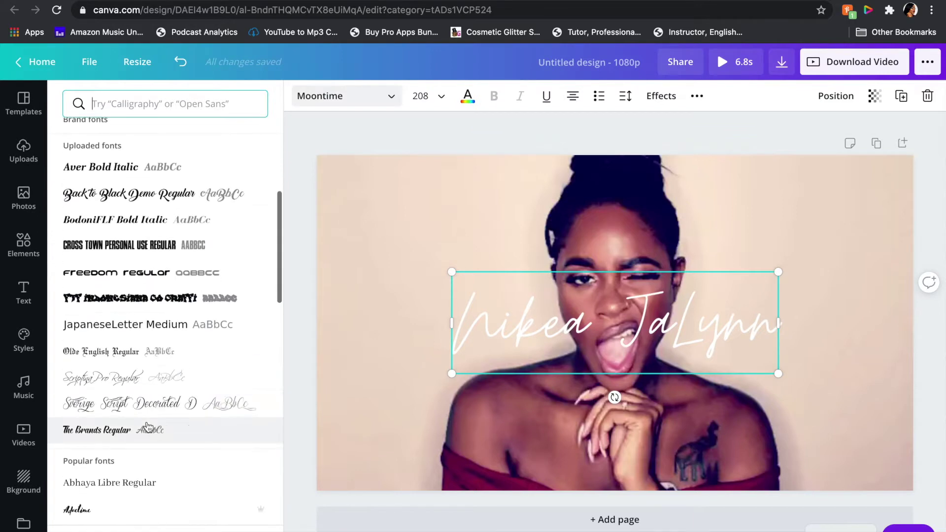
click(149, 379)
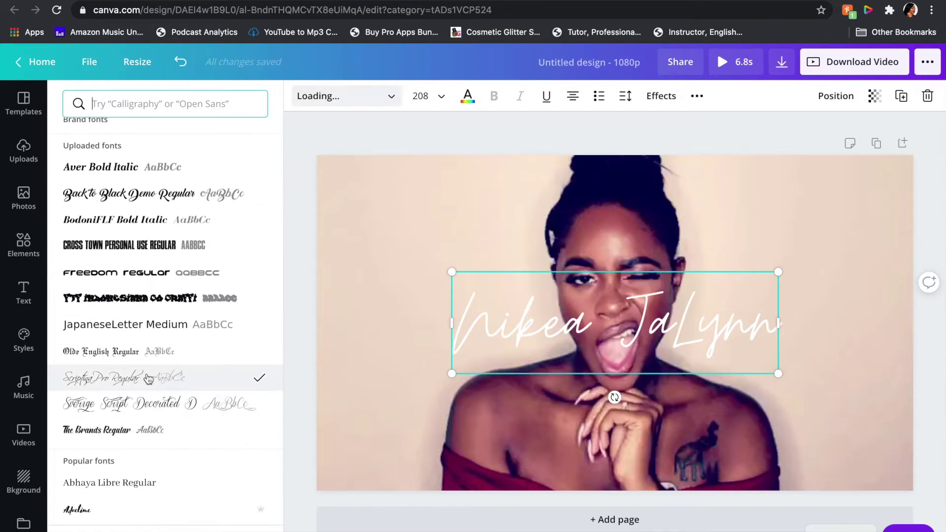
click(660, 97)
click(179, 327)
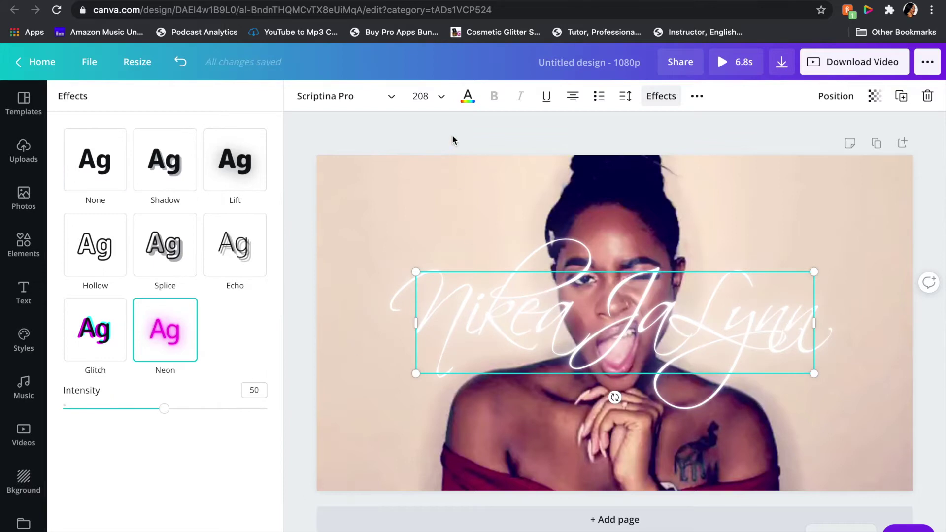
click(455, 142)
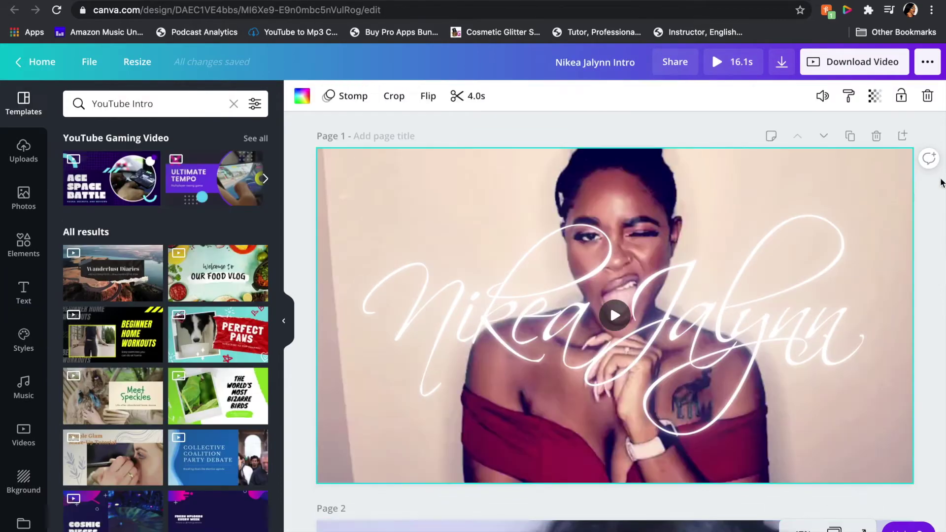
Trim the hair-tousling clip on page 2 to 4.2 s
scroll(841, 364, down, 5)
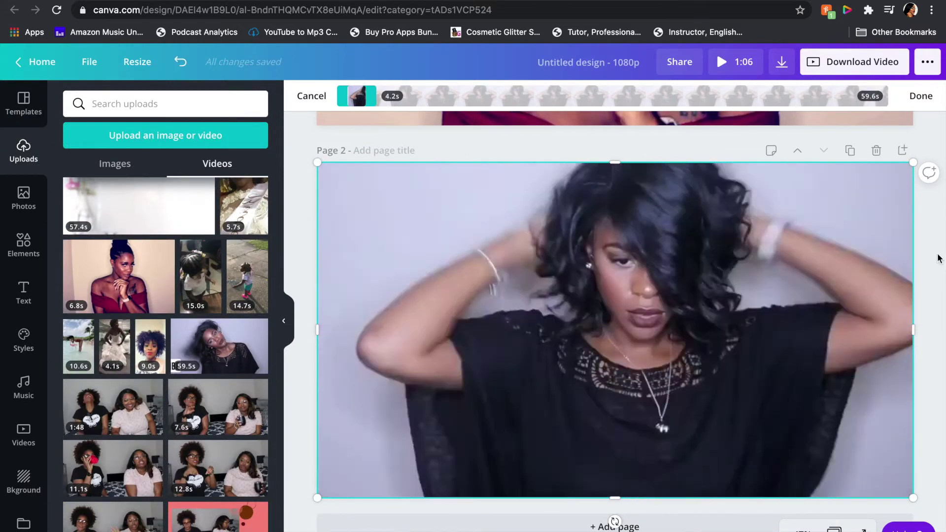
click(938, 257)
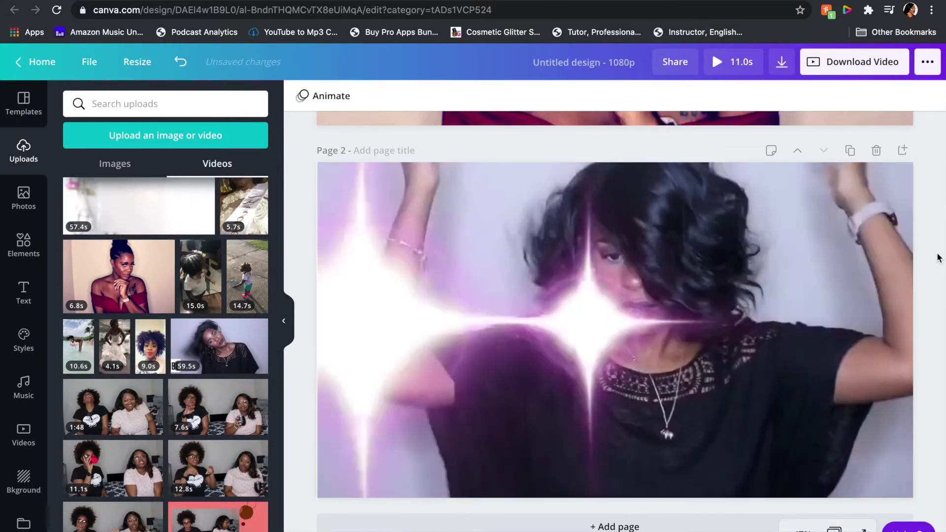
Add a subheading to page 2 and replace its placeholder text with a line ending in "Style|Mom"
click(23, 293)
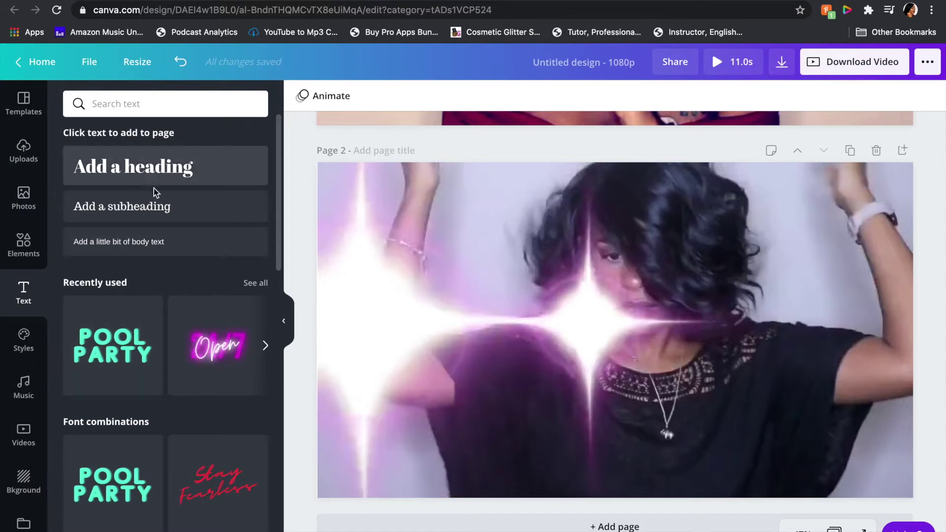
click(158, 204)
key(BackSpace)
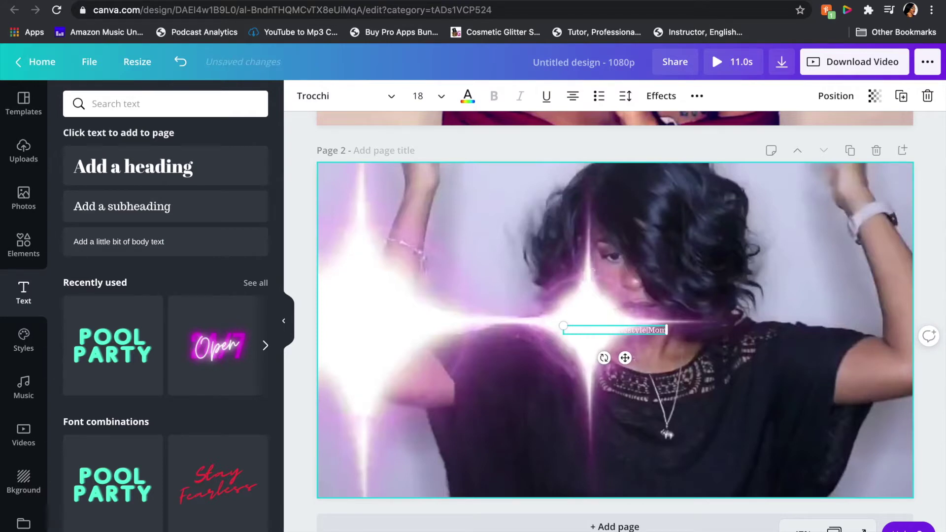
Search the fonts for "moon" and apply the Moontime font to the tagline on page 2
click(390, 100)
click(191, 108)
text(mo)
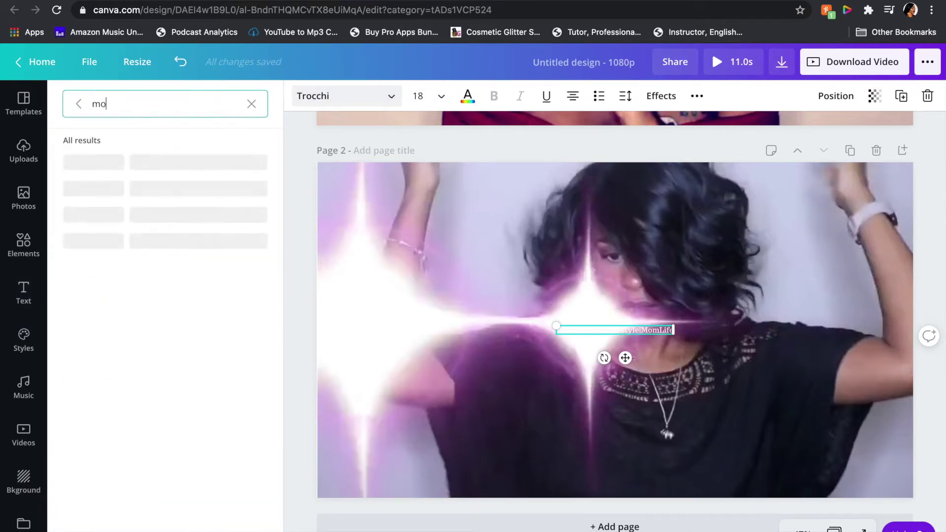
text(on)
click(83, 268)
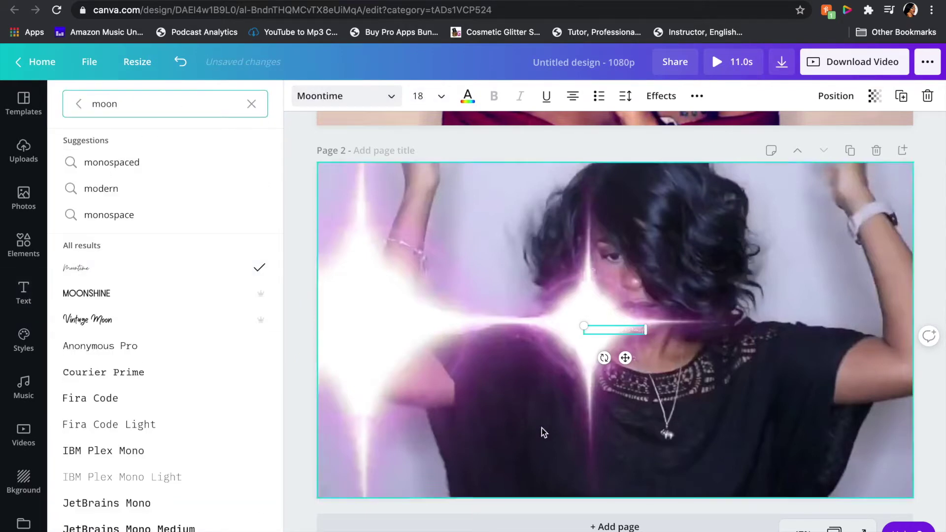
Enlarge the page 2 tagline to about size 136 and place it along the lower edge of the clip
drag(469, 298, 361, 272)
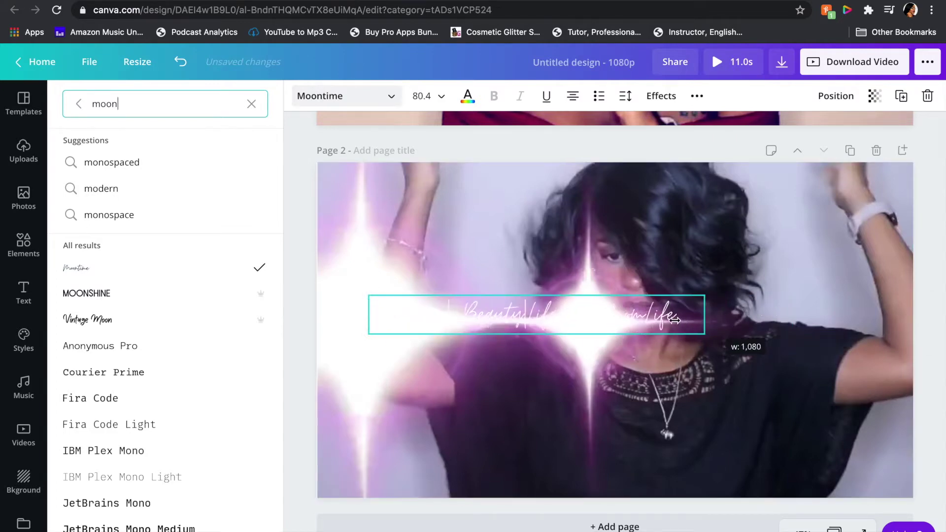
drag(751, 261, 670, 313)
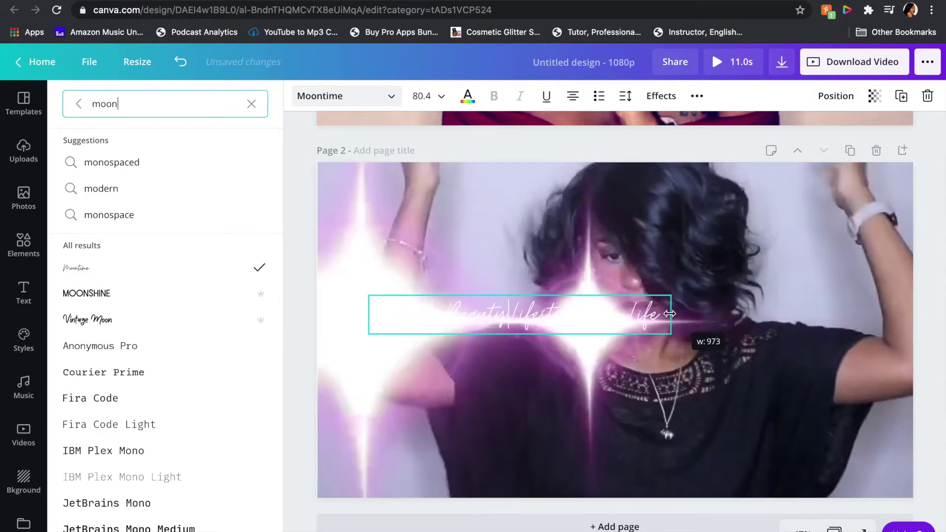
drag(749, 249, 830, 197)
click(623, 403)
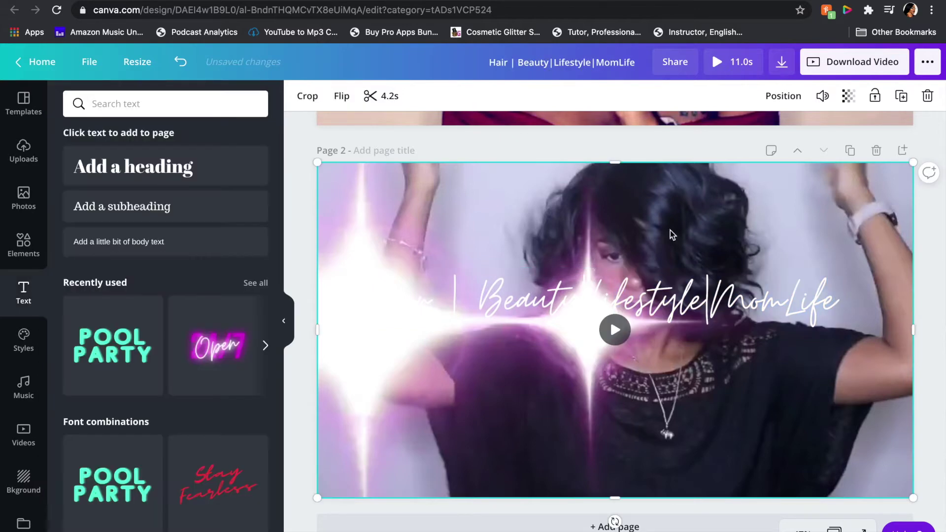
drag(665, 308, 676, 466)
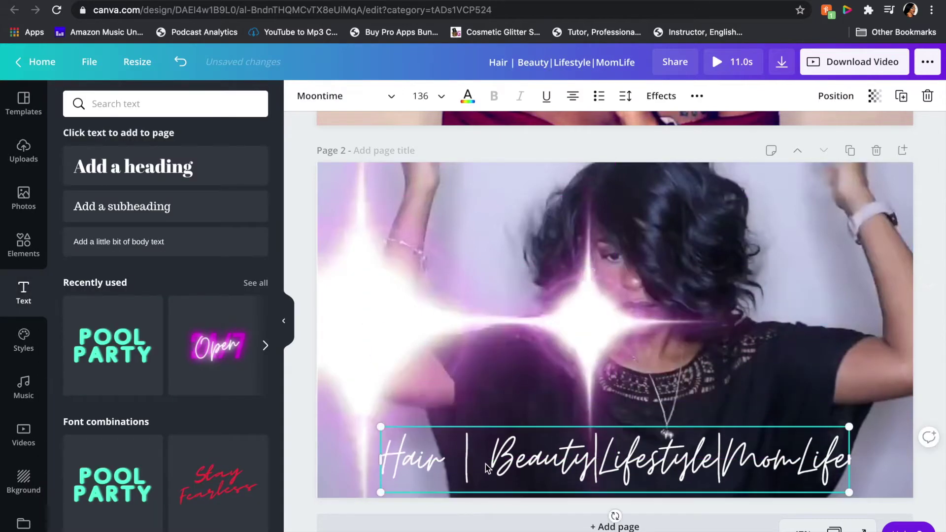
Remove the spaces around the first bar so the tagline reads "Hair|Beauty|Lifestyle|MomLife", and give it a text effect
key(BackSpace)
key(BackSpace)
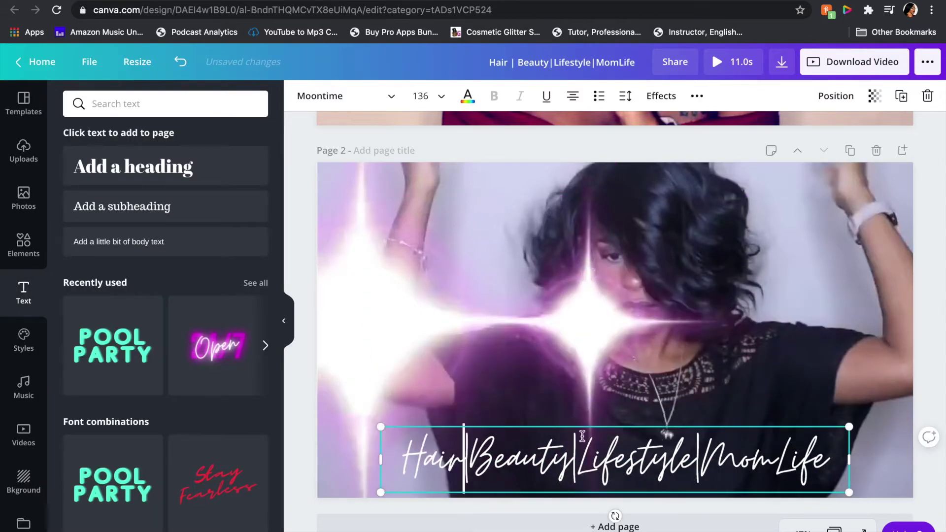
mouse_move(712, 424)
mouse_down()
mouse_move(733, 424)
mouse_move(702, 424)
mouse_move(715, 423)
mouse_up()
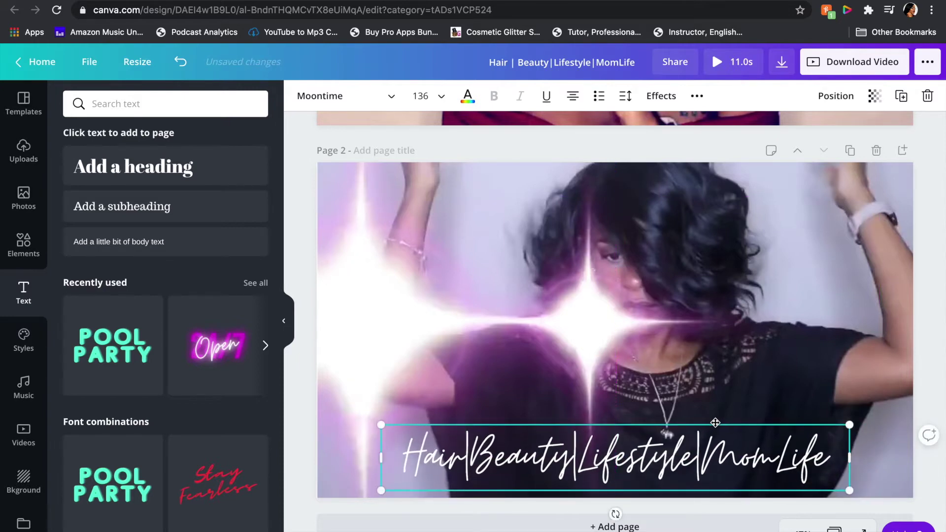
click(671, 101)
click(165, 334)
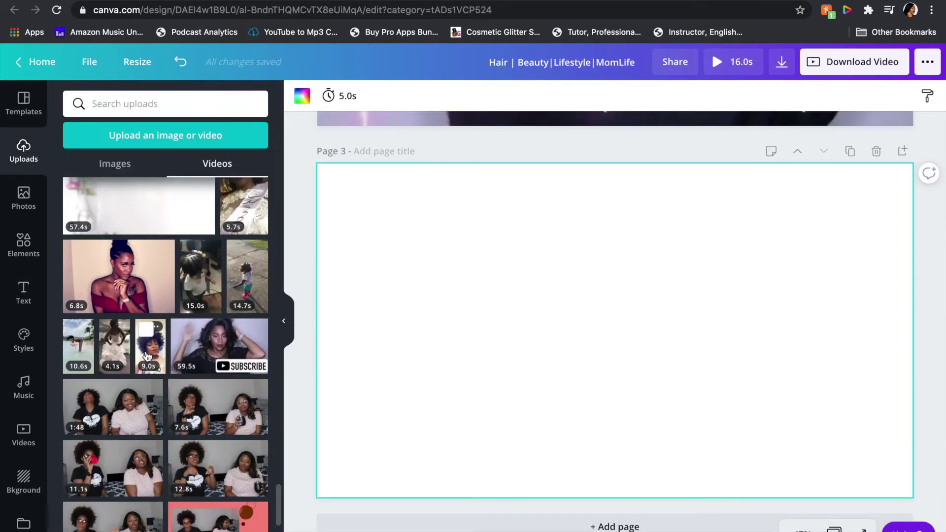
Add the uploaded sparkle selfie, flamingo beach and white sash clips to page 3
click(147, 355)
click(78, 344)
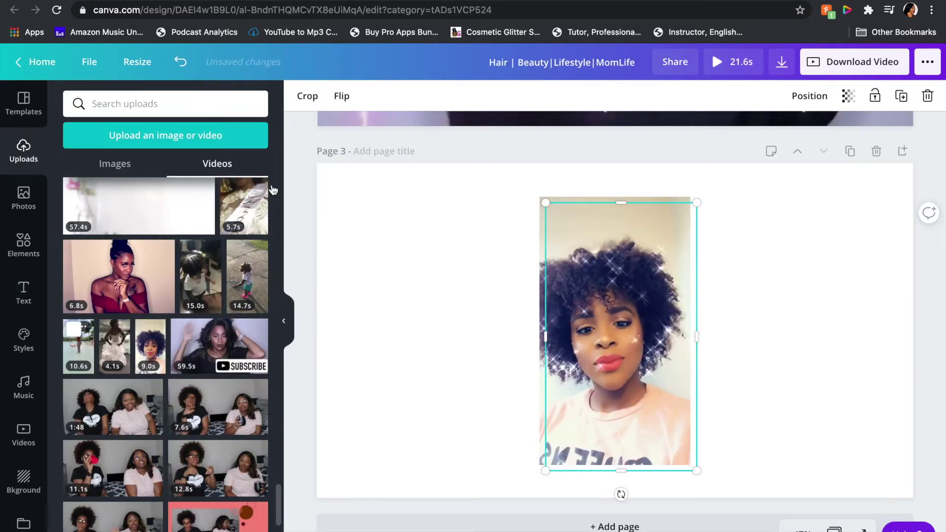
click(244, 207)
Arrange the page 3 clips side by side, with the selfie first, the beach centred and the sash last
drag(617, 317, 851, 323)
drag(571, 327, 675, 330)
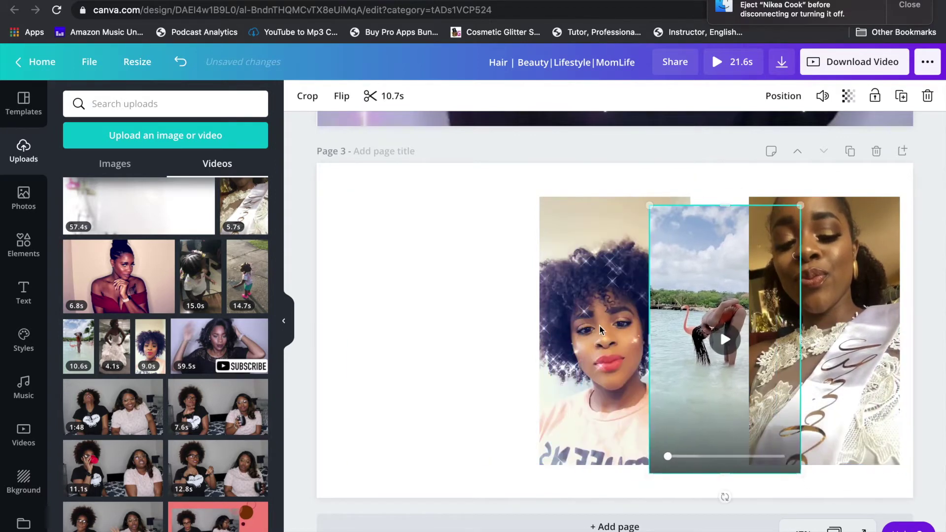
drag(608, 317, 386, 312)
click(685, 345)
drag(686, 348, 575, 339)
Stretch the beach, selfie and sash clips to the full height of page 3
drag(615, 197, 614, 163)
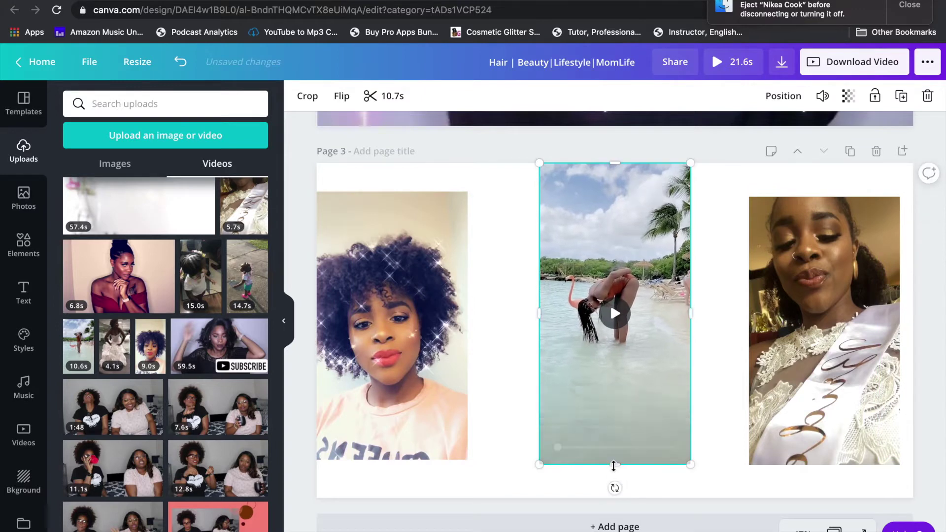
drag(615, 465, 615, 496)
click(394, 256)
drag(391, 192, 391, 160)
drag(391, 460, 393, 499)
click(788, 315)
drag(824, 196, 823, 163)
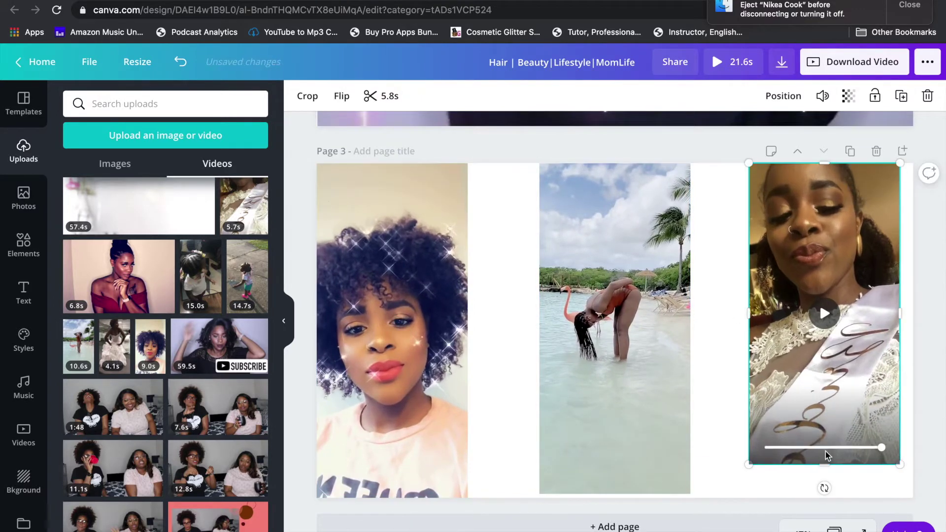
drag(824, 465, 828, 497)
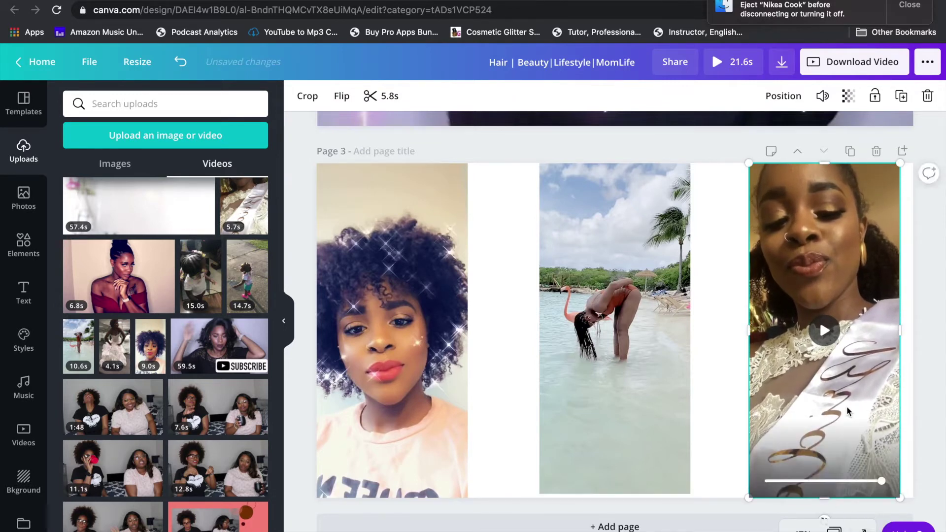
Move the sash clip to the outer page edge and widen the selfie clip to about 659 px
drag(819, 319, 833, 319)
click(601, 388)
click(387, 319)
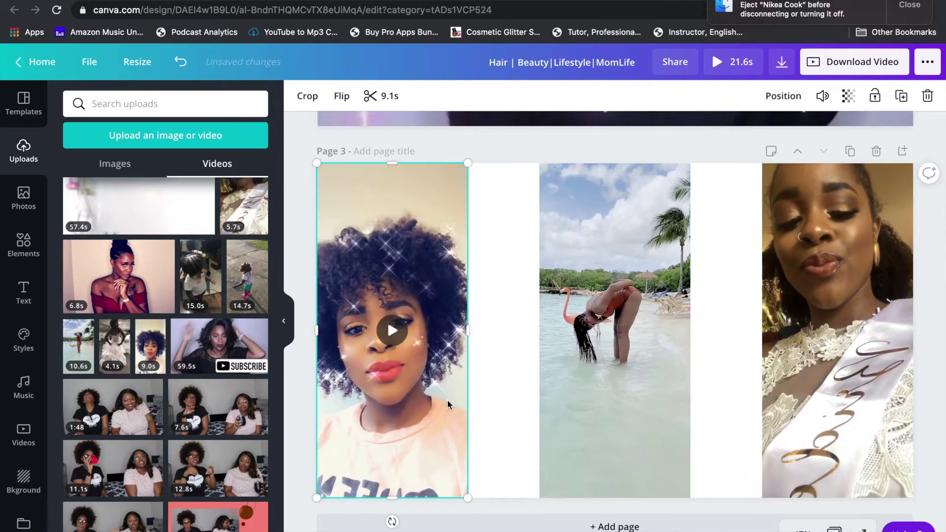
drag(472, 329, 505, 329)
drag(447, 339, 467, 339)
drag(337, 330, 316, 330)
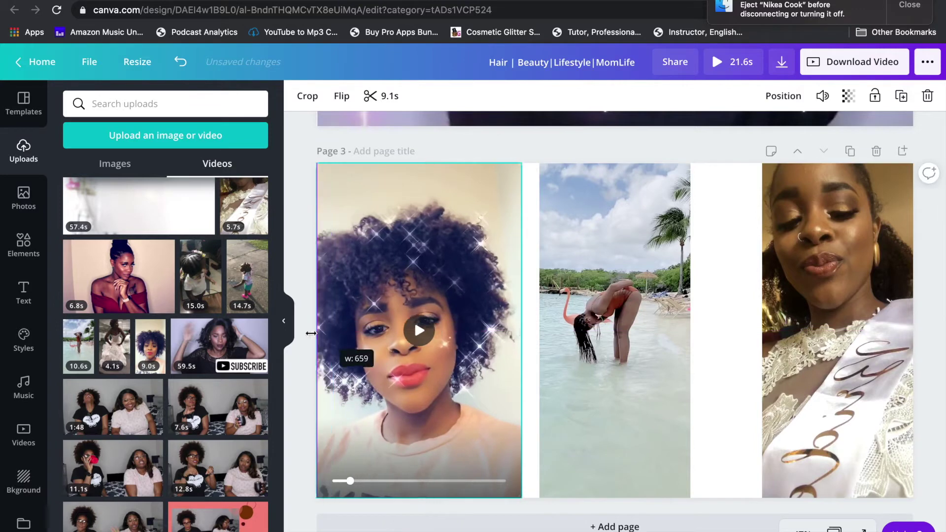
Widen the beach and sash clips and shift them so the three clips nearly fill the width of page 3
click(567, 330)
drag(539, 330, 516, 330)
click(783, 330)
drag(761, 330, 736, 339)
drag(793, 284, 794, 291)
drag(822, 176, 820, 165)
drag(597, 320, 610, 320)
drag(702, 330, 714, 328)
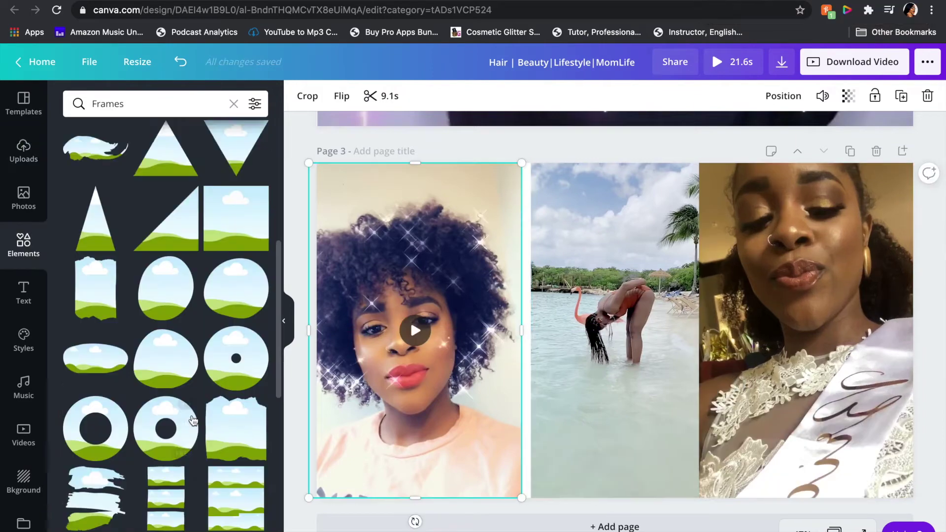
Add two torn-paper frames to page 3 and fill them with the selfie clip and the beach clip
scroll(192, 416, down, 1)
click(88, 218)
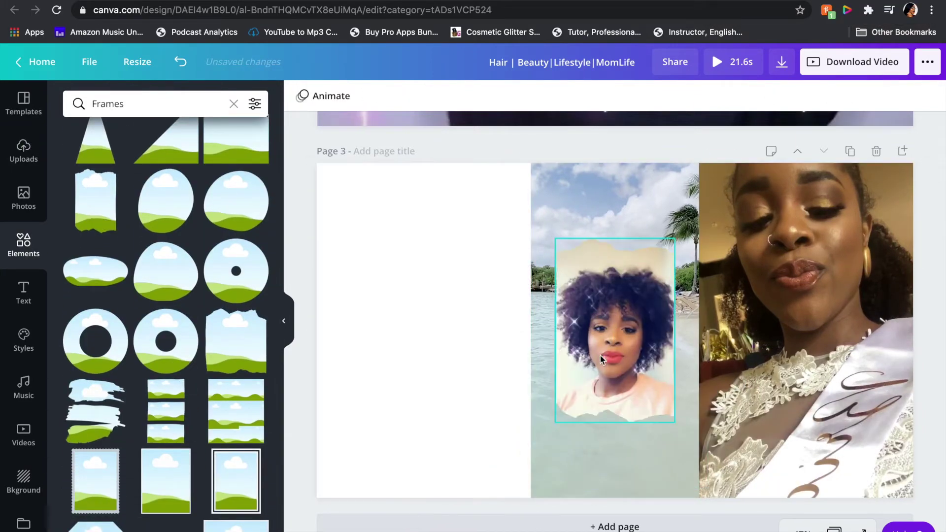
drag(81, 217, 498, 287)
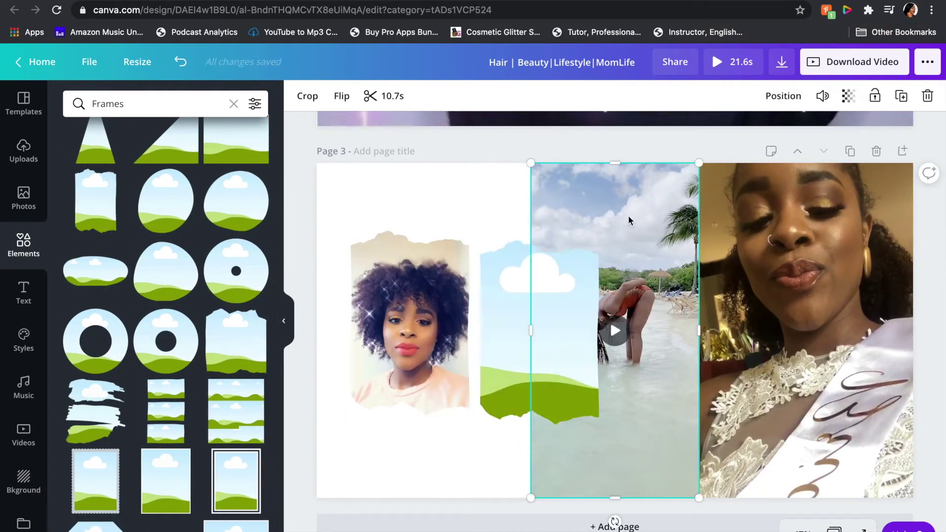
drag(629, 217, 591, 283)
Add a third torn-paper frame, fill it with the sash clip, and align the beach frame between the other two
click(790, 276)
drag(94, 217, 610, 274)
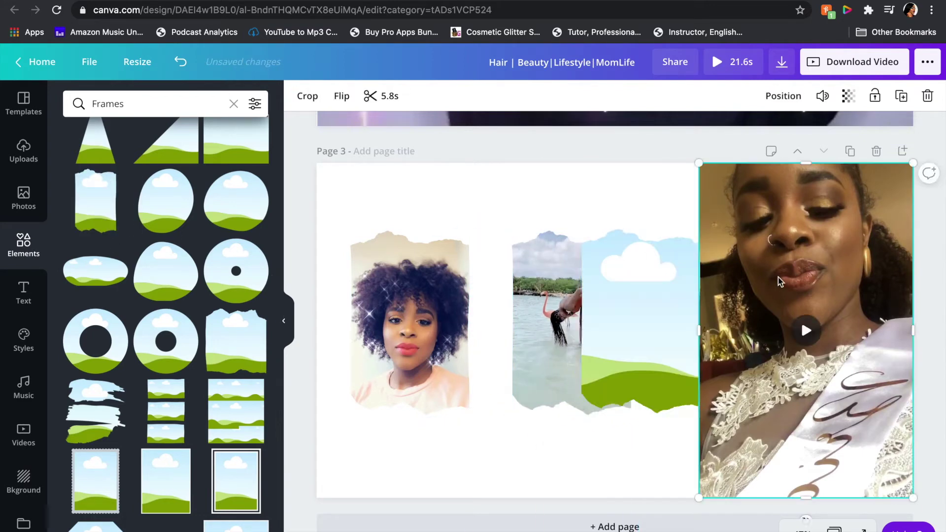
drag(778, 277, 830, 300)
drag(588, 348, 642, 345)
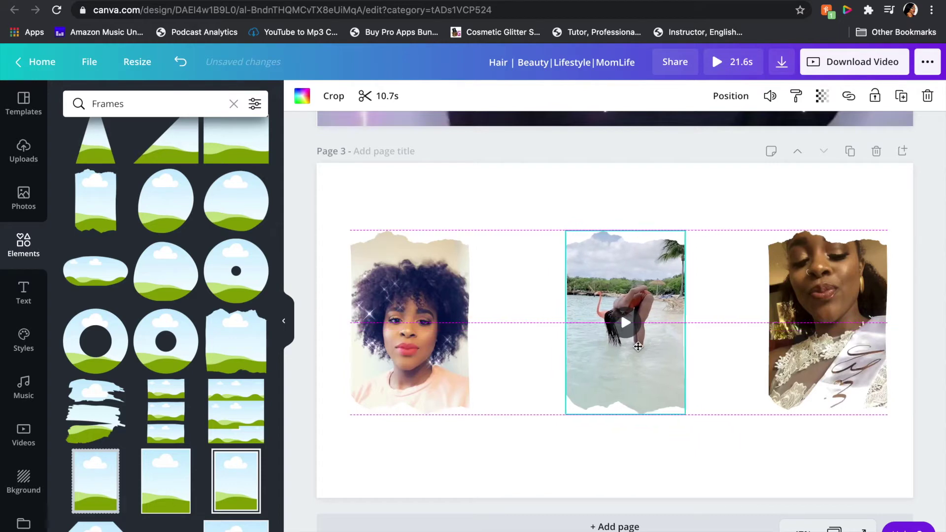
Enlarge the beach and selfie frames to nearly the full page height and set them edge to edge
drag(688, 231, 728, 163)
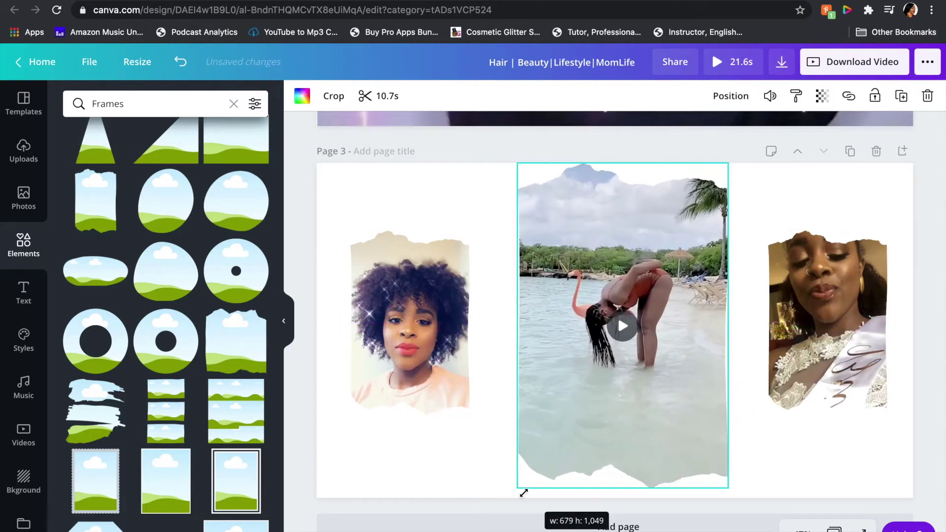
drag(524, 493, 521, 496)
click(418, 351)
drag(469, 232, 524, 172)
drag(351, 414, 314, 469)
drag(401, 418, 408, 425)
drag(522, 477, 534, 503)
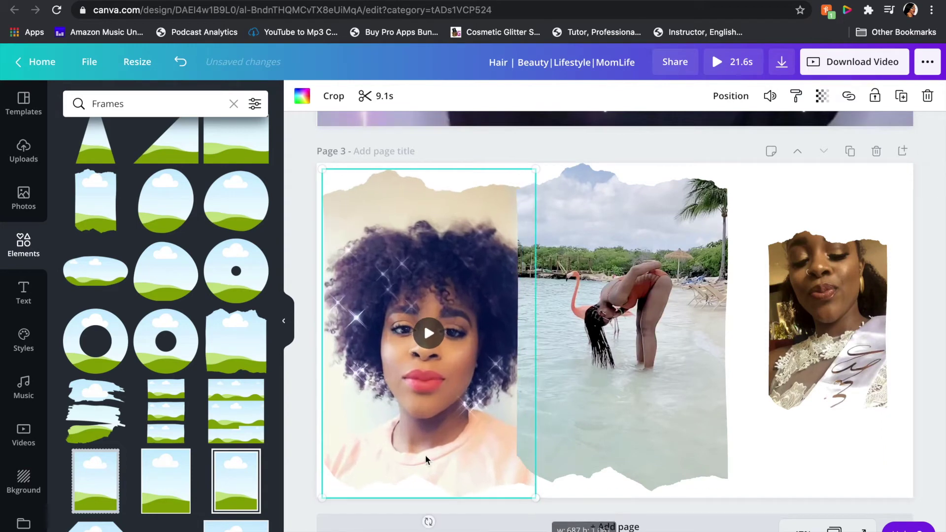
drag(426, 455, 420, 455)
drag(628, 423, 643, 430)
Enlarge the sash clip's frame and align it with the outer edge of page 3 beside the beach frame
click(794, 331)
drag(768, 232, 729, 198)
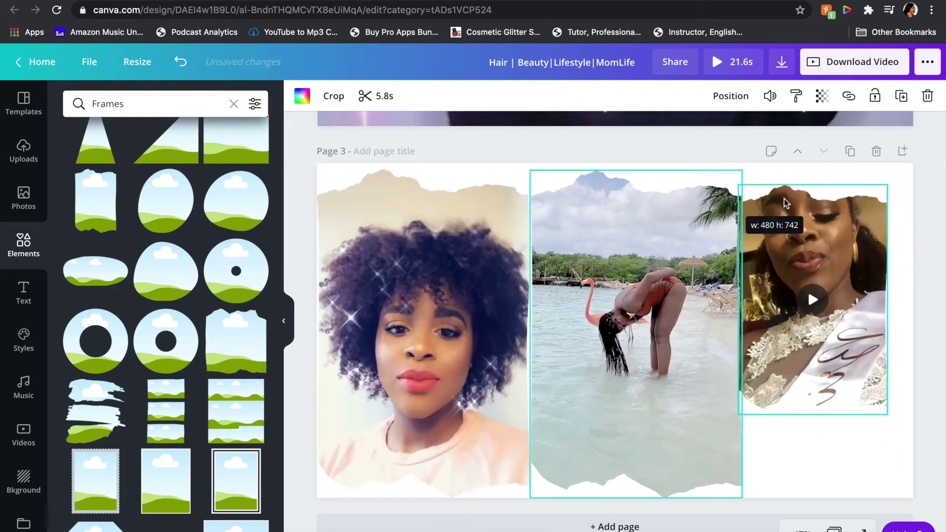
drag(887, 185, 904, 160)
drag(863, 325, 868, 370)
drag(743, 461, 711, 509)
drag(835, 474, 842, 449)
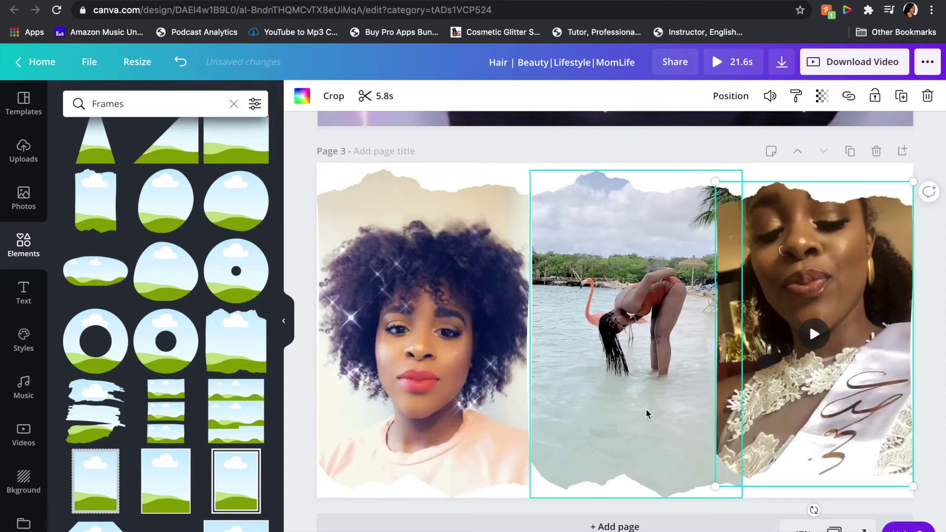
Recentre the beach frame on page 3 and enlarge the sash frame to the full page height
drag(648, 412, 627, 412)
click(764, 216)
drag(715, 181, 699, 156)
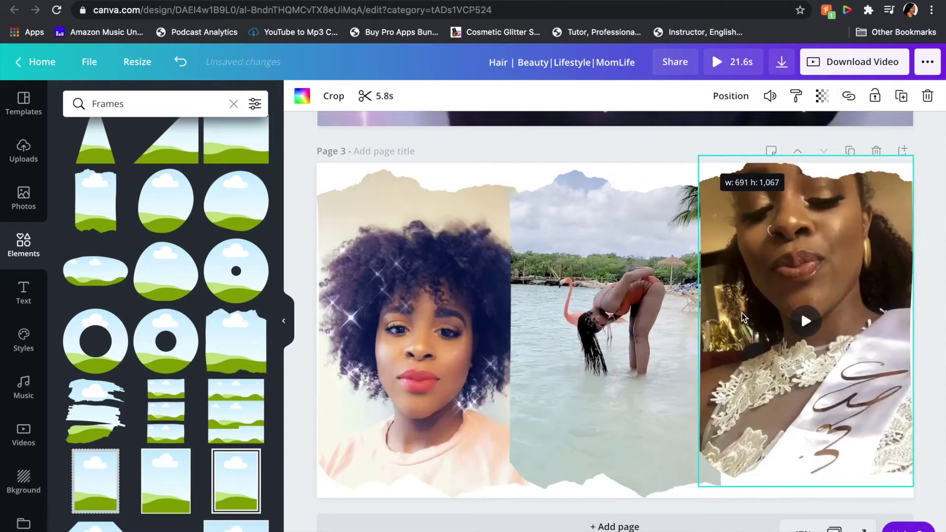
drag(698, 487, 694, 500)
drag(754, 445, 753, 453)
Send the beach clip's frame backward so the selfie frame overlaps its torn edge
click(627, 344)
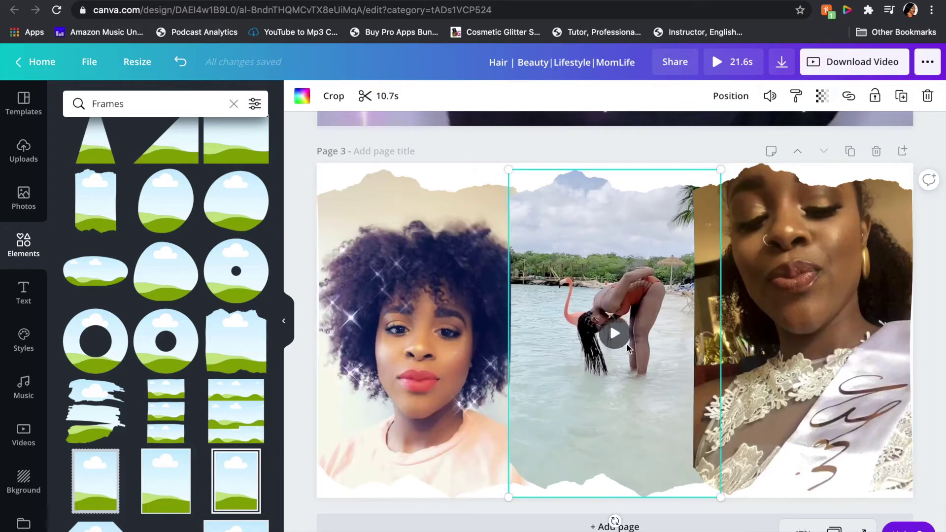
click(730, 96)
click(670, 133)
click(622, 443)
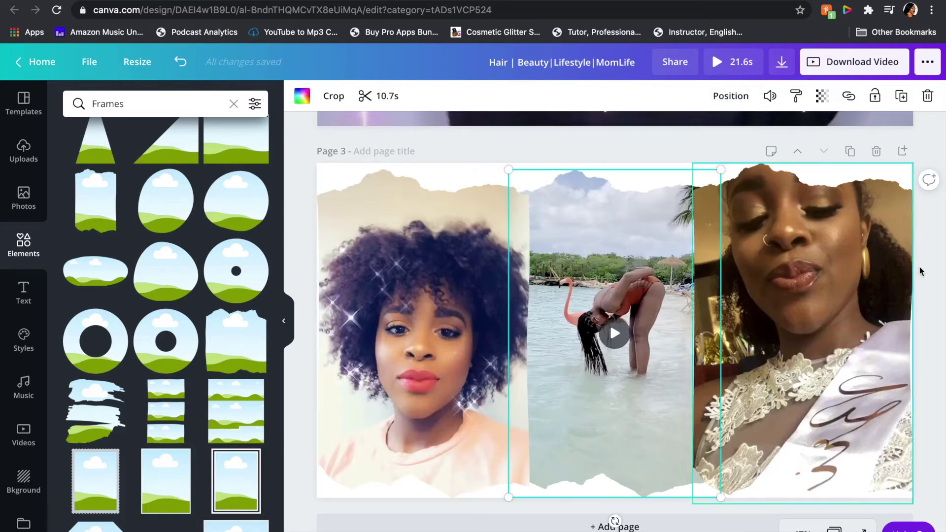
click(383, 96)
click(487, 202)
click(597, 166)
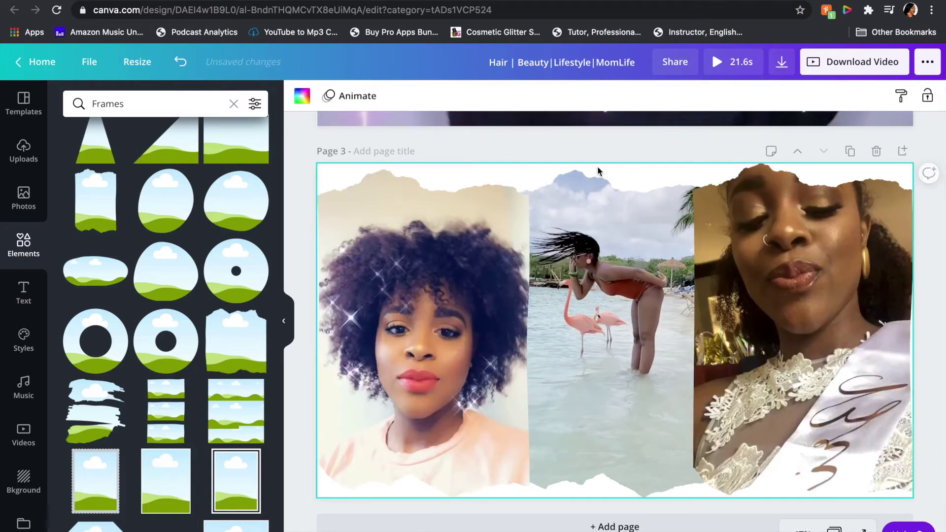
click(376, 507)
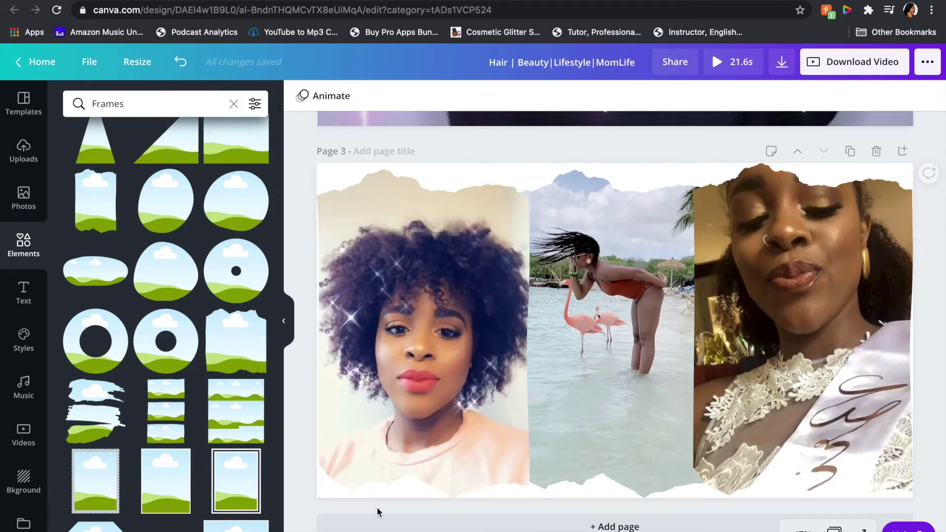
Add a heading to page 3 and replace its placeholder text with the creator's name
click(231, 105)
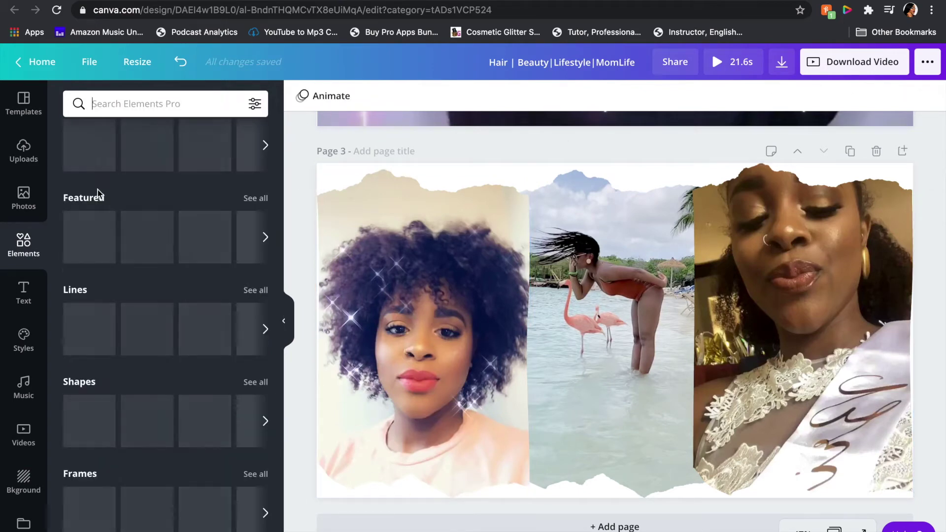
click(23, 296)
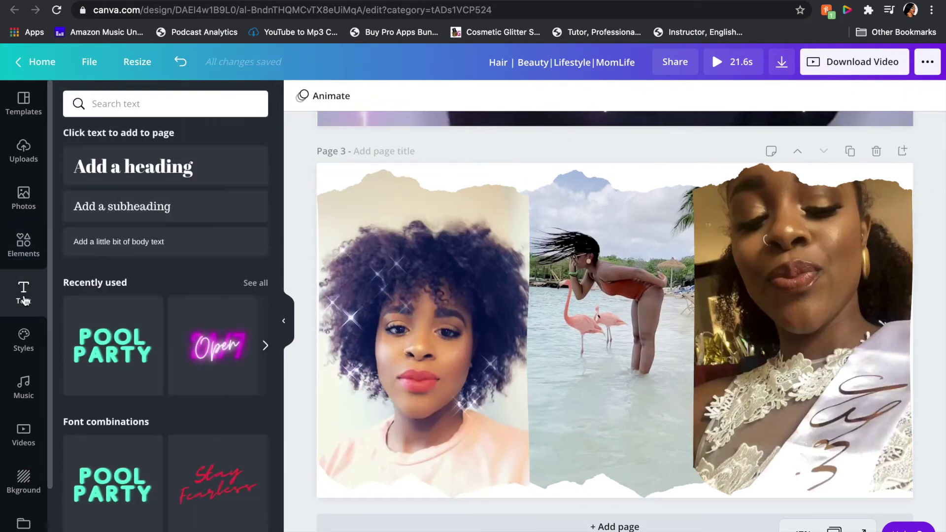
click(170, 167)
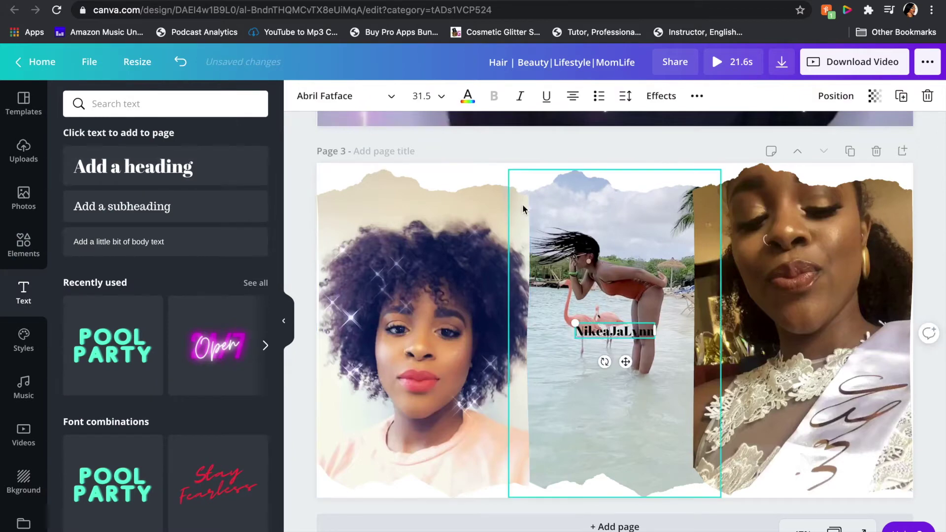
Colour the page 3 name heading white and set it in the Vintage Moon font
click(468, 96)
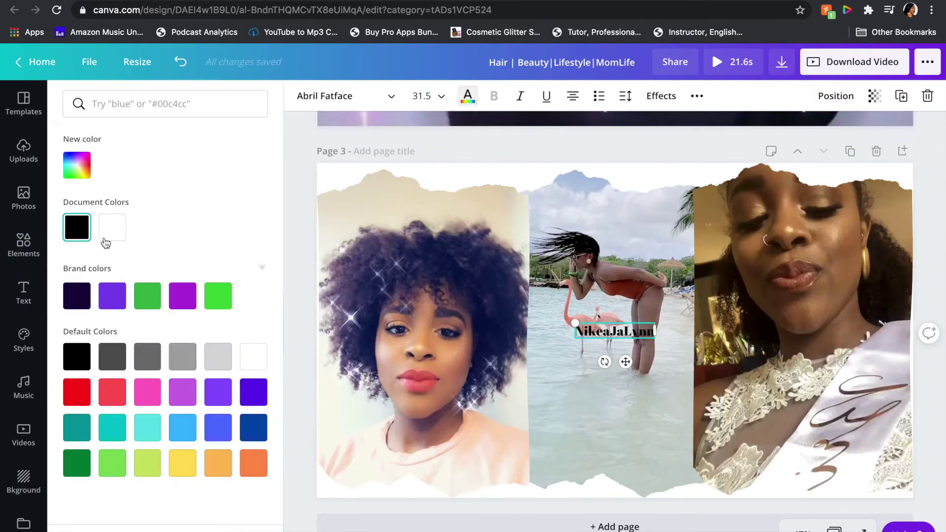
click(392, 99)
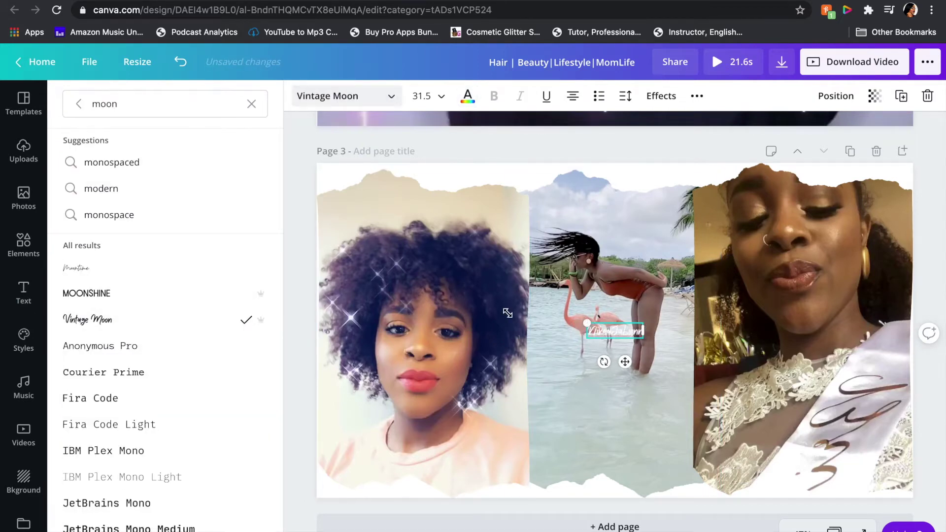
Enlarge the page 3 name heading to size 133 and place it low in the middle of the page
drag(507, 313, 406, 273)
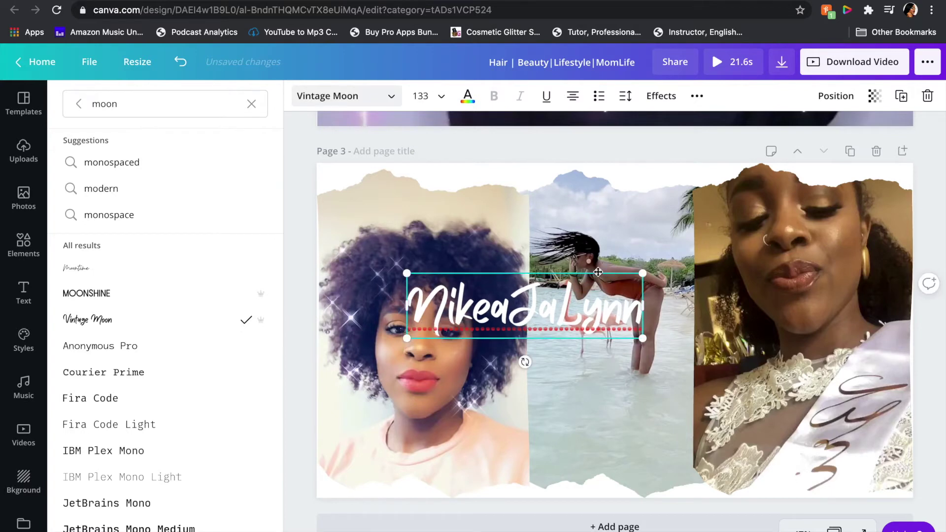
drag(598, 296, 687, 373)
Find and add Instagram, Facebook and Twitter logo icons to page 3, using the round blue Twitter version
click(23, 245)
click(147, 103)
text(instagram)
key(Return)
click(230, 158)
drag(682, 263, 639, 306)
text(twitter)
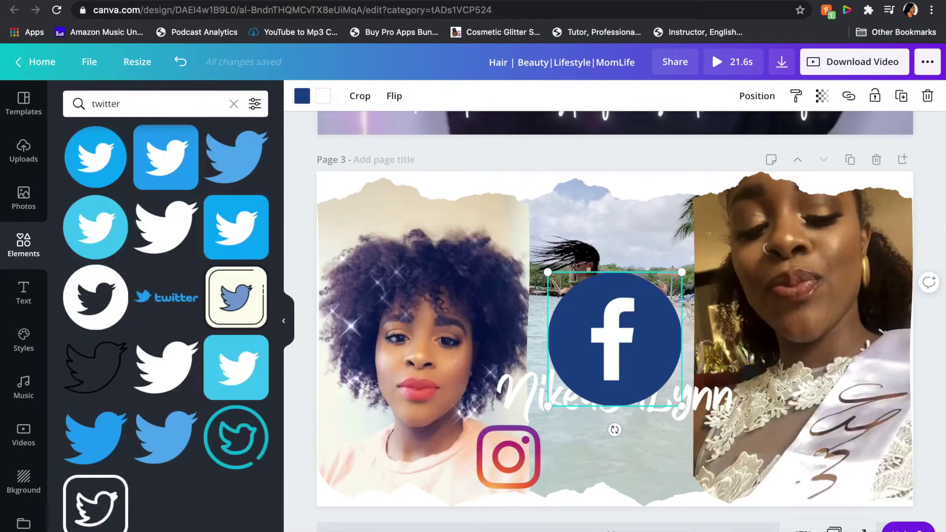
click(101, 164)
Shrink the Facebook and Twitter icons and line them up on either side of the Instagram icon beneath the name
drag(508, 466, 615, 472)
drag(644, 384, 724, 463)
drag(779, 396, 714, 450)
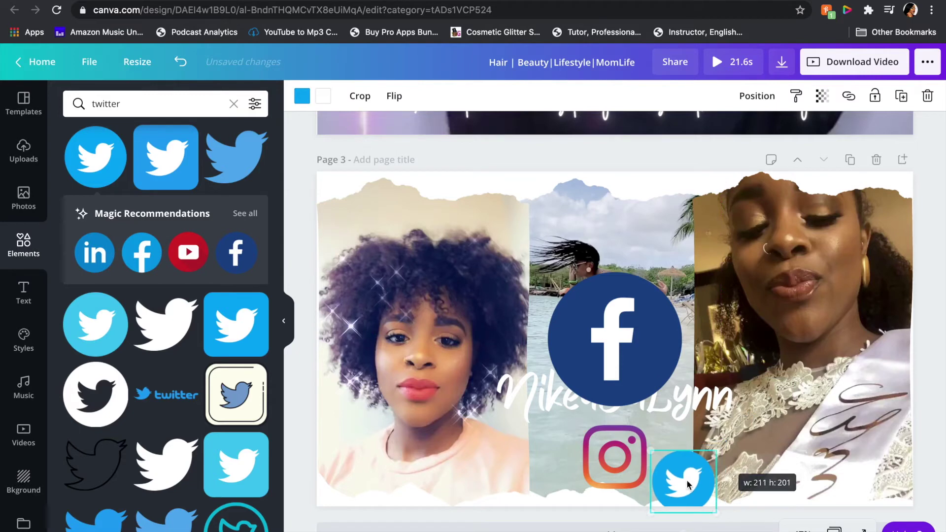
drag(689, 485, 698, 457)
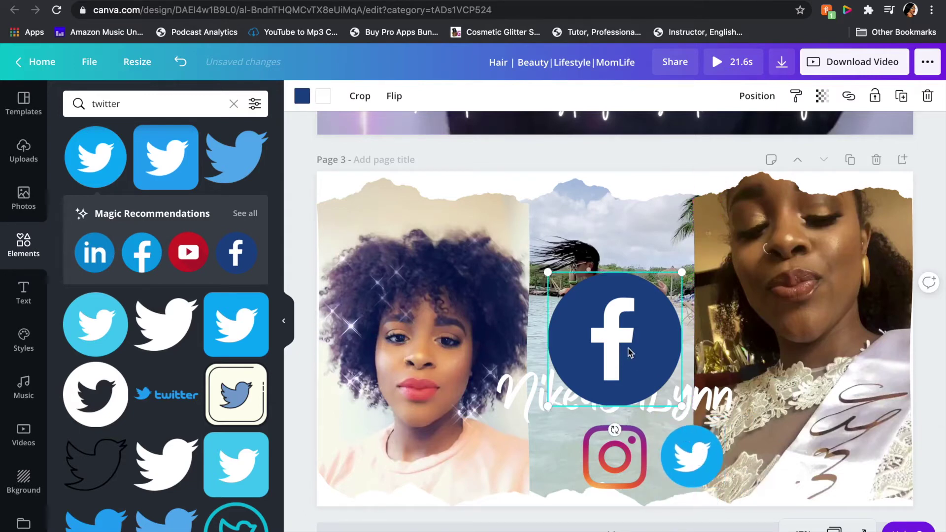
drag(683, 272, 619, 338)
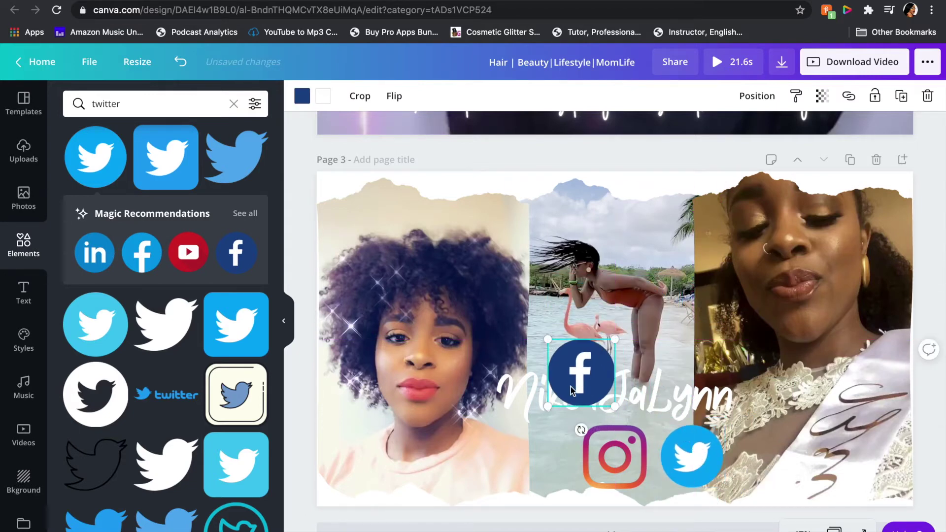
drag(572, 391, 525, 474)
Add page 4 and insert the uploaded 15.0s child clip, 4.1s wedding dress clip and 14.7s driveway clip
scroll(462, 184, down, 3)
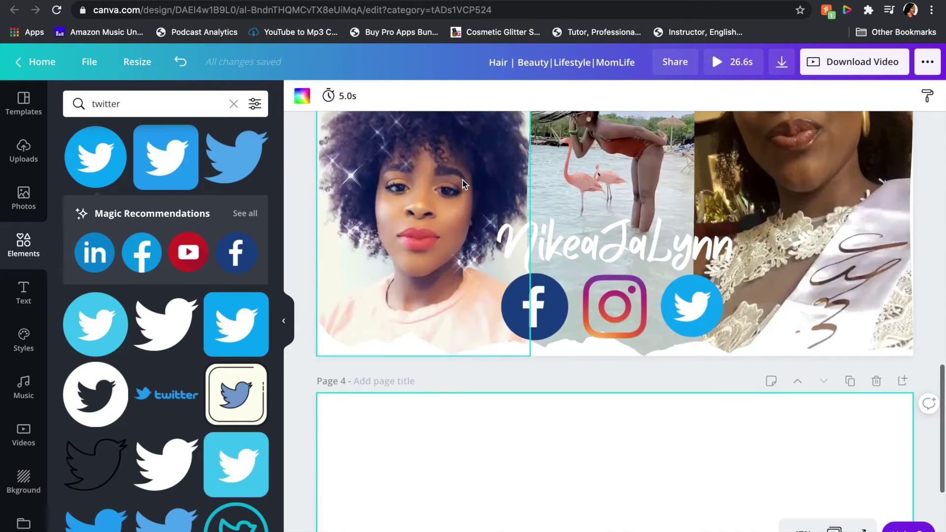
scroll(462, 184, down, 5)
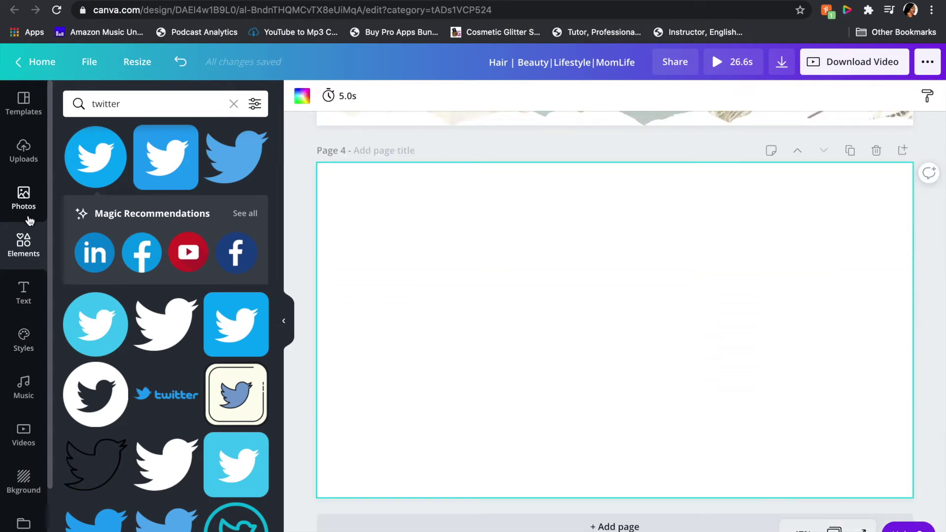
click(30, 146)
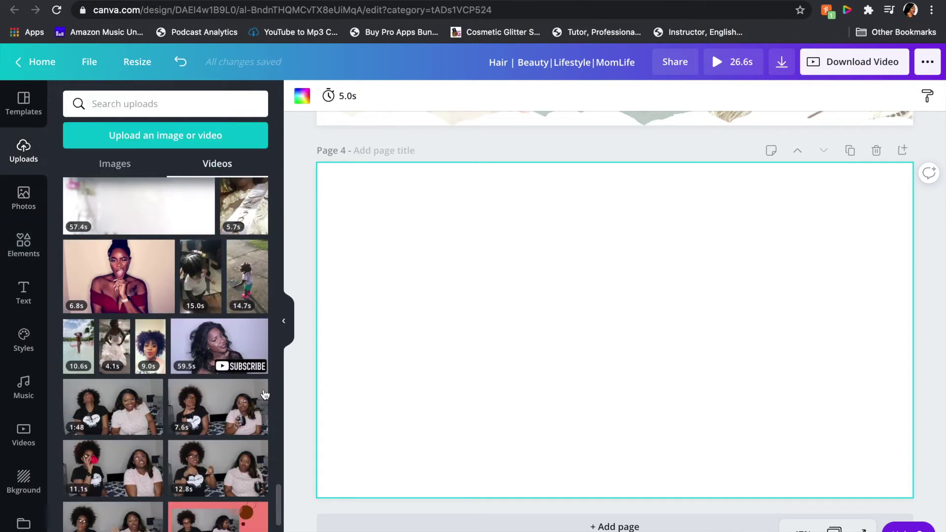
scroll(269, 403, up, 3)
scroll(269, 402, down, 1)
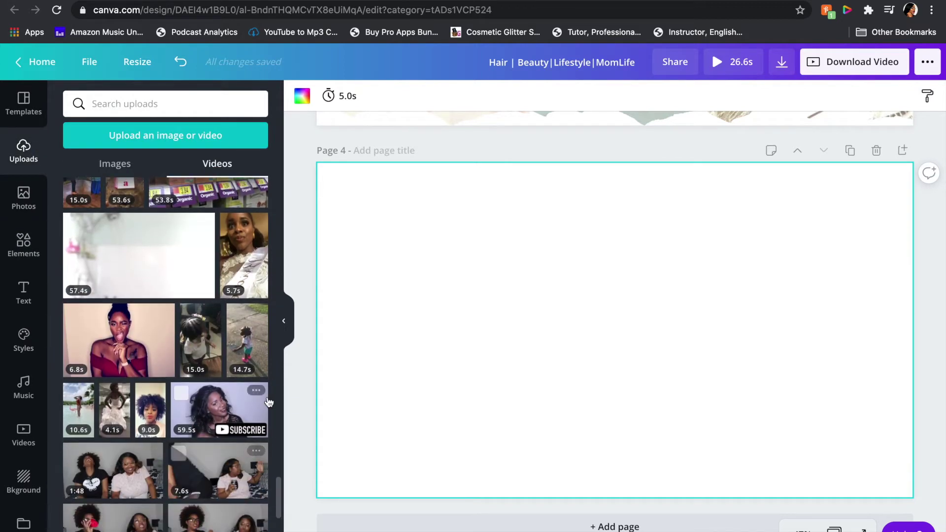
click(203, 353)
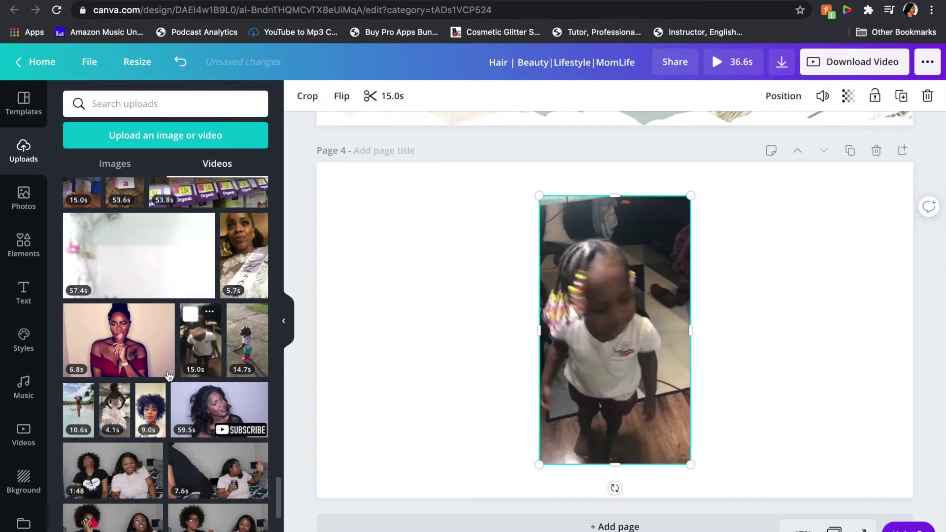
click(116, 411)
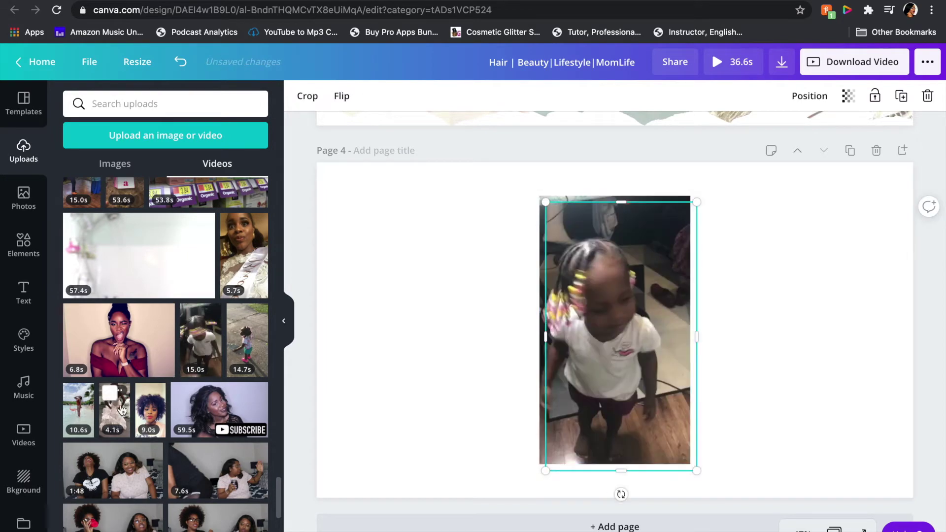
click(247, 349)
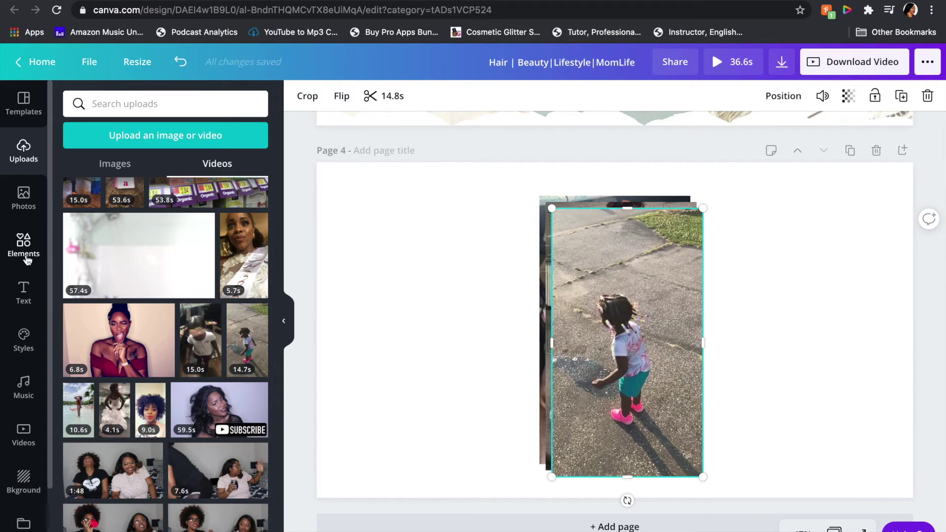
click(27, 244)
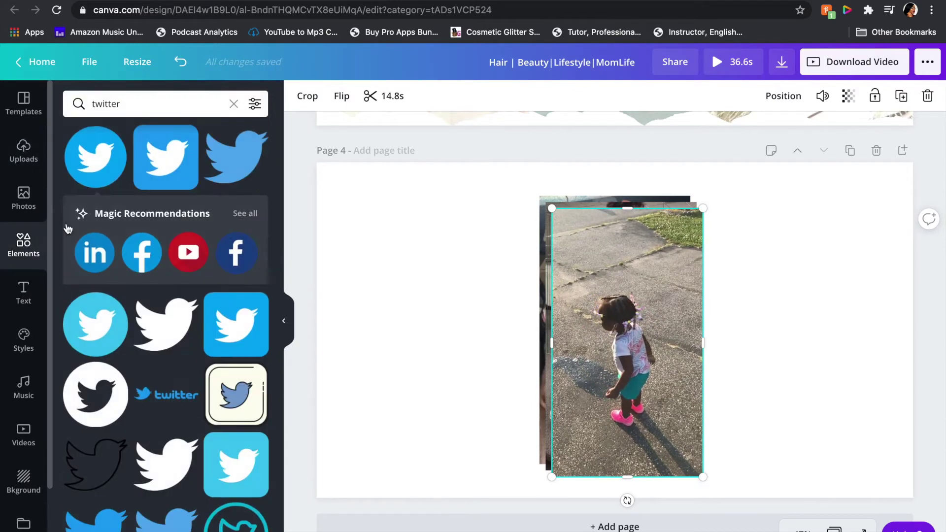
click(234, 105)
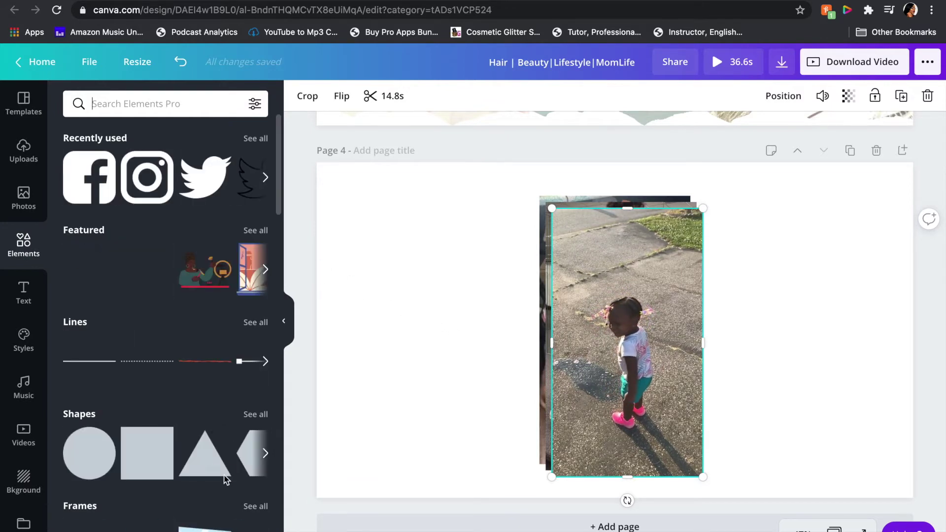
scroll(222, 507, down, 3)
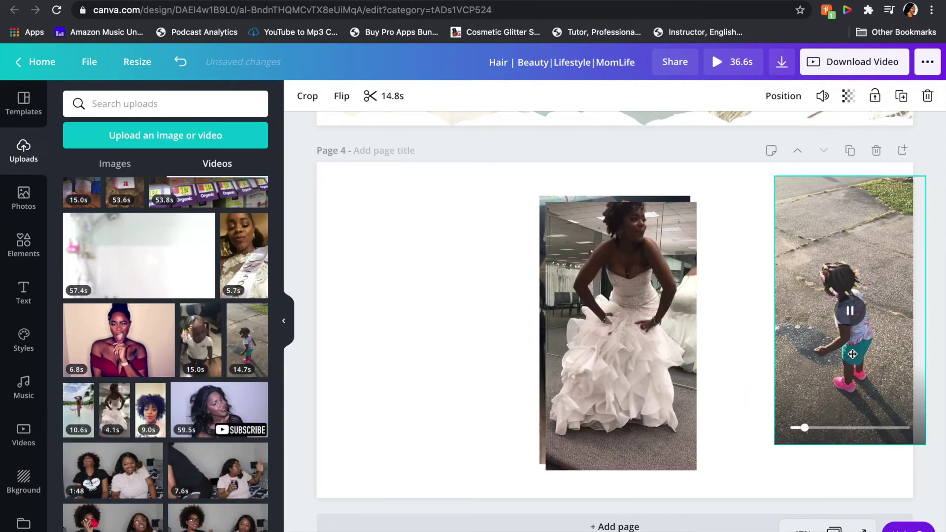
Spread the three page 4 clips side by side and enlarge the indoor child clip towards the full page height
drag(843, 310, 833, 330)
drag(595, 327, 664, 333)
drag(571, 340, 340, 353)
drag(486, 194, 506, 166)
key(ctrl+z)
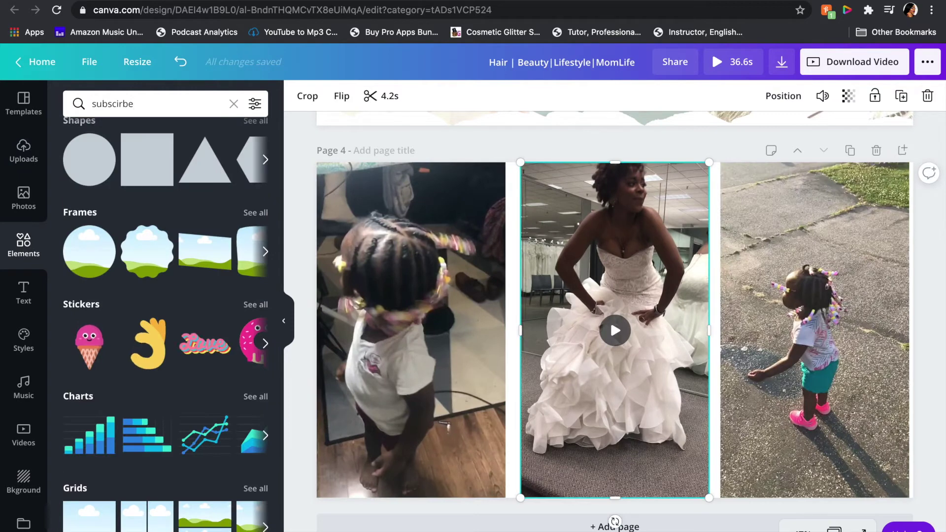
Find a red Subscribe button sticker, add it to page 4 and shrink it over the bottom of the first clip
key(Return)
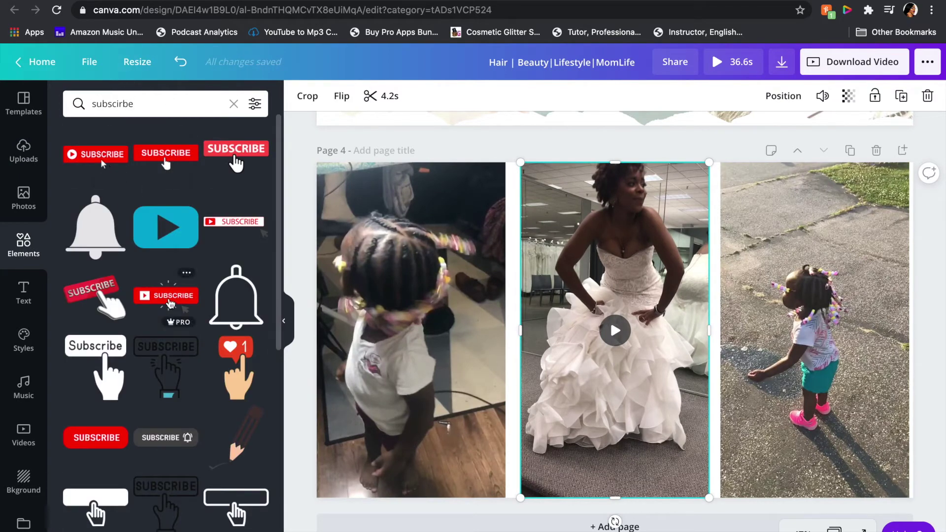
click(170, 301)
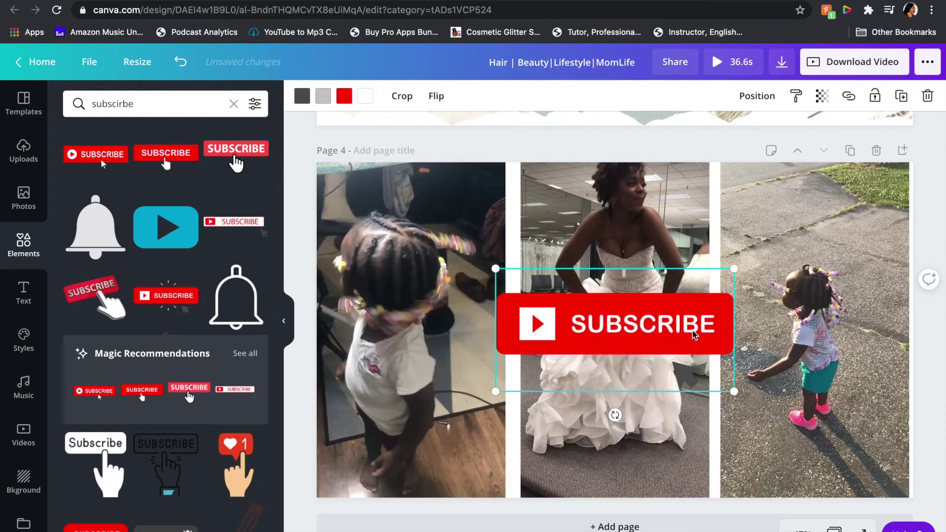
drag(630, 333, 465, 421)
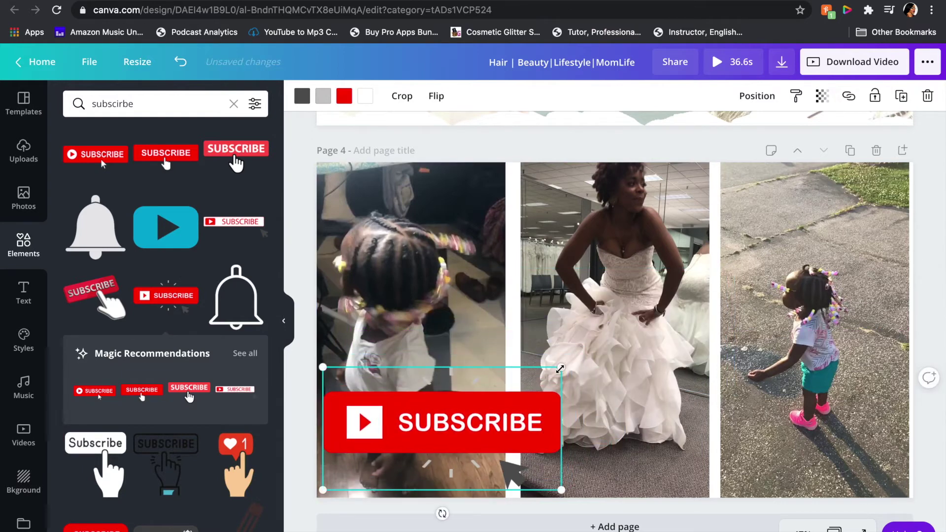
drag(559, 369, 488, 414)
mouse_move(424, 452)
mouse_down()
mouse_move(437, 455)
mouse_move(426, 452)
mouse_up()
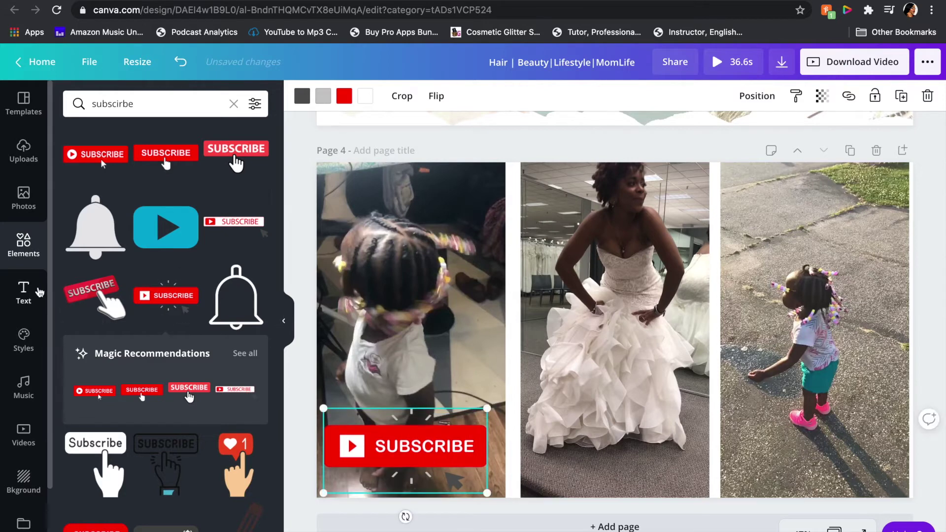
Add a subheading to page 4 and replace its placeholder text with the creator's name
click(24, 294)
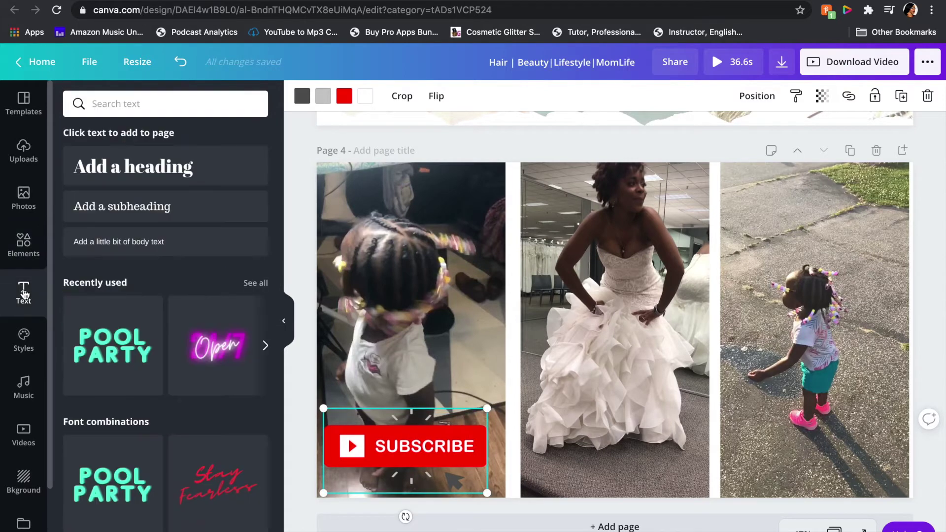
click(167, 105)
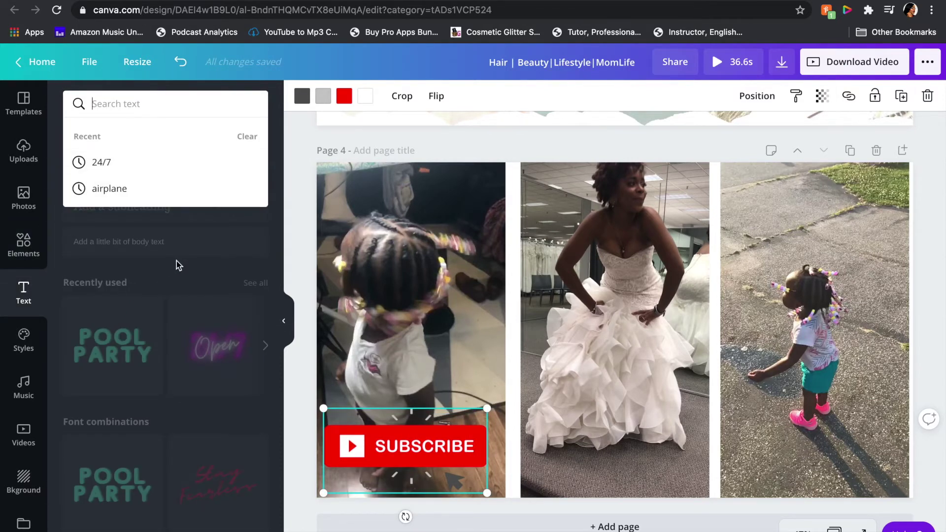
click(173, 207)
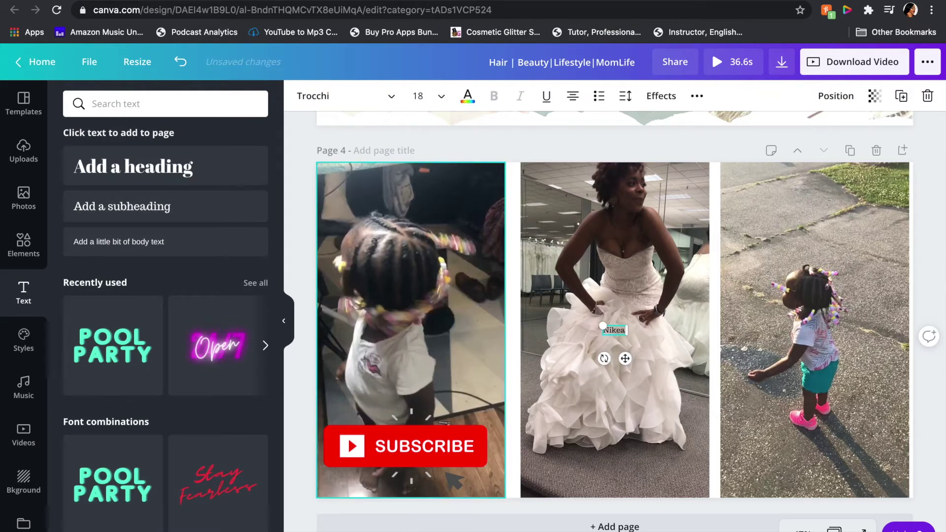
Colour the page 4 name text white and search the fonts for "moon"
click(467, 95)
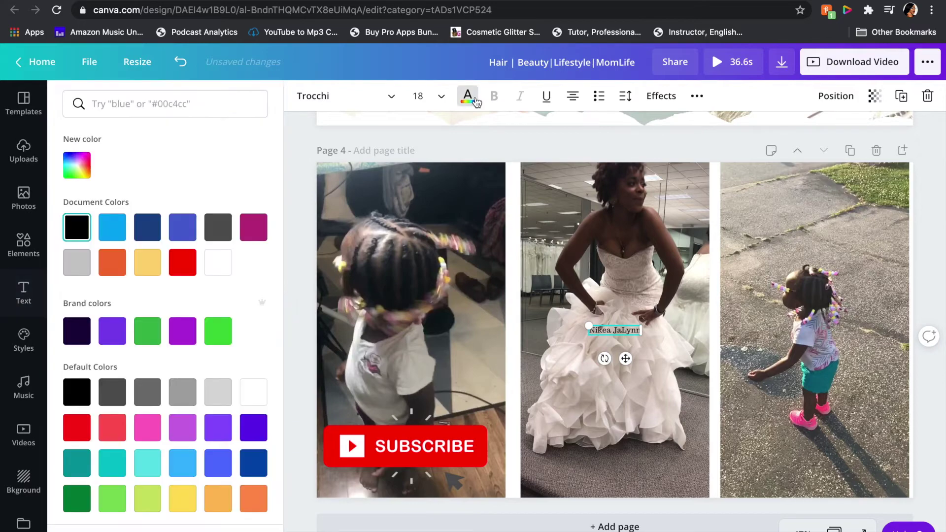
click(218, 262)
click(345, 95)
text(moon)
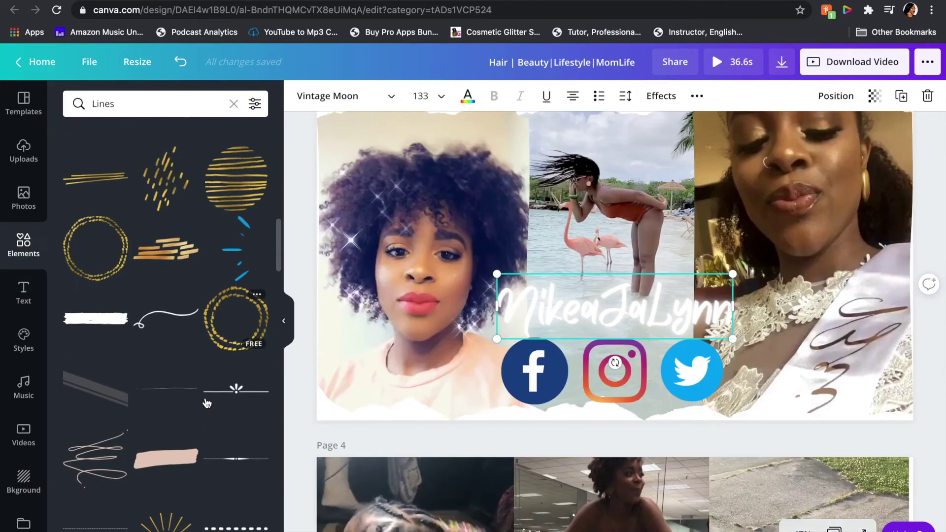
Add the free brush-stroke line element to page 3 and make it a semi-transparent dark grey
scroll(207, 404, down, 3)
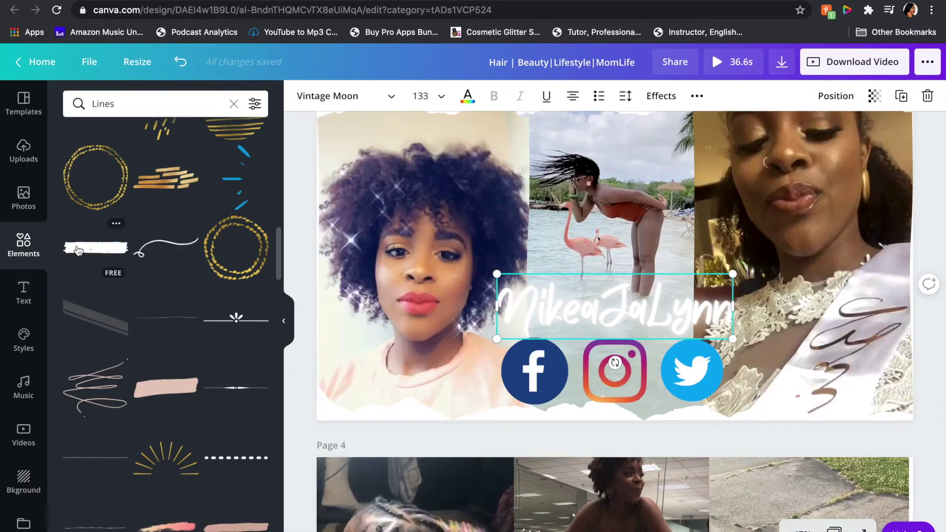
click(77, 249)
click(303, 102)
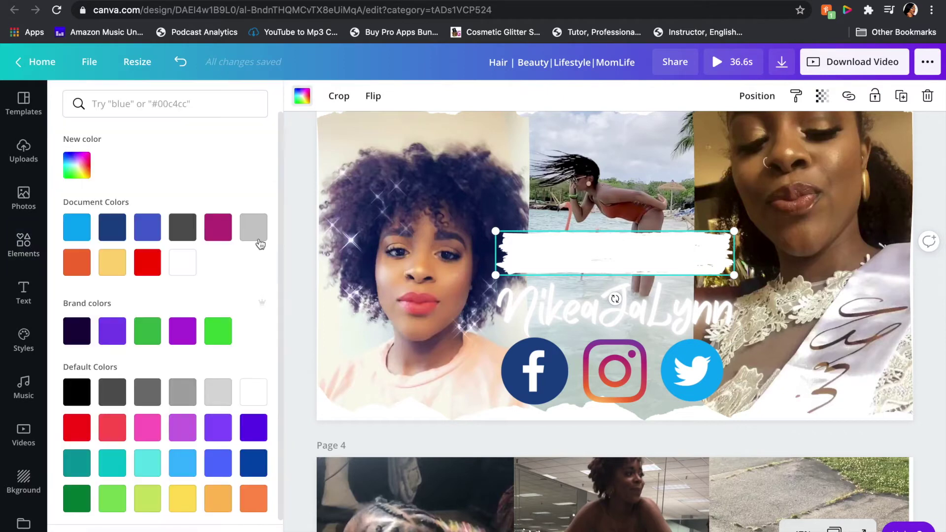
click(253, 227)
click(820, 96)
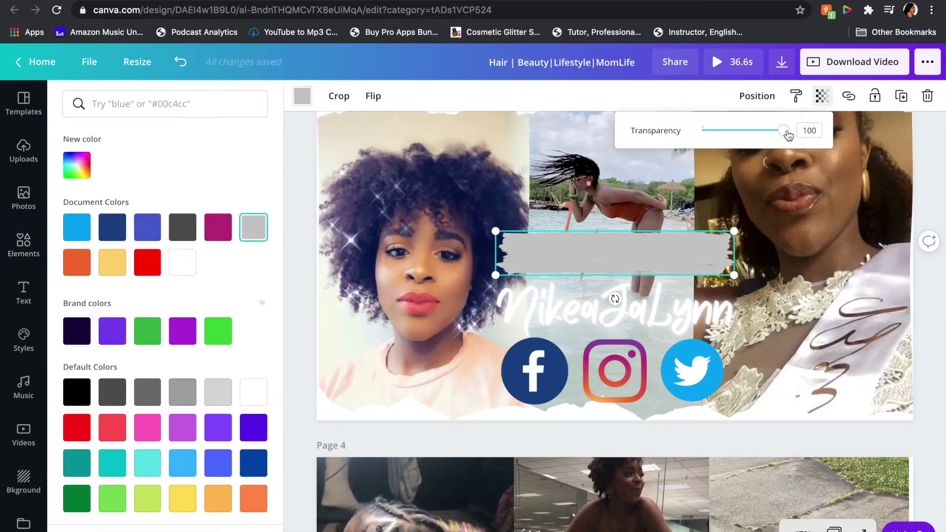
drag(788, 135, 761, 134)
click(152, 395)
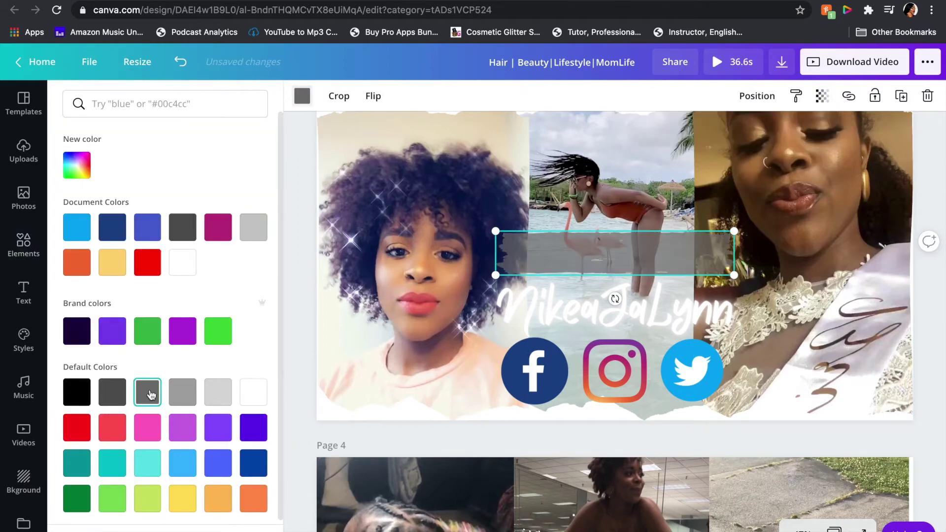
Place the grey brush stroke over the page 3 name and layer it directly behind the lettering
drag(596, 250, 598, 309)
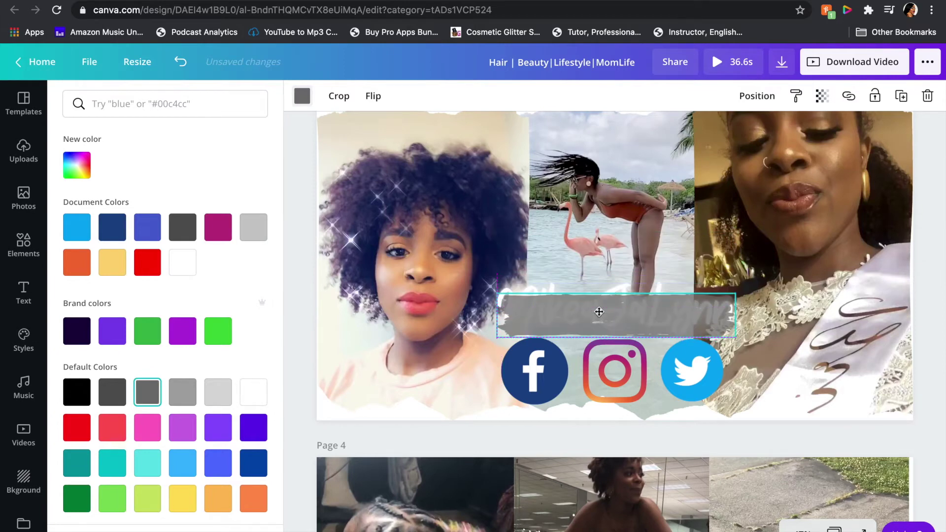
click(756, 95)
click(699, 167)
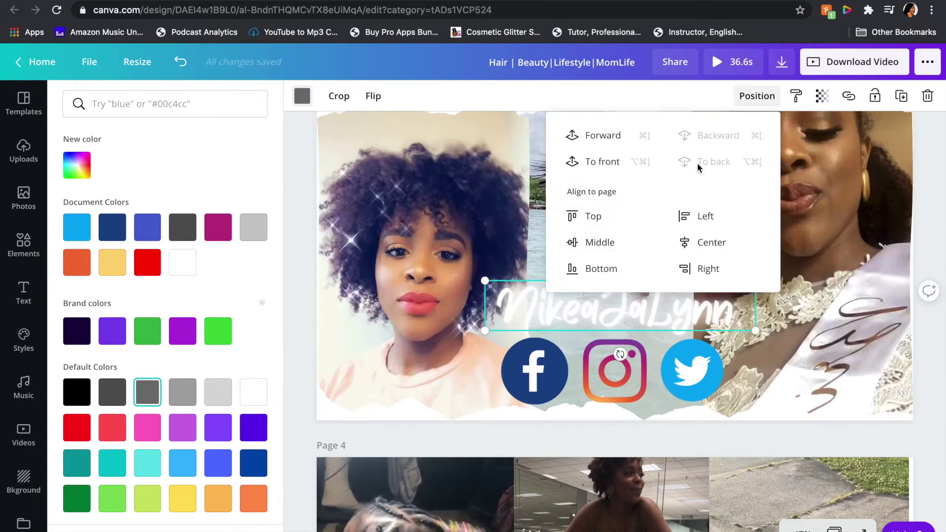
click(597, 162)
click(717, 137)
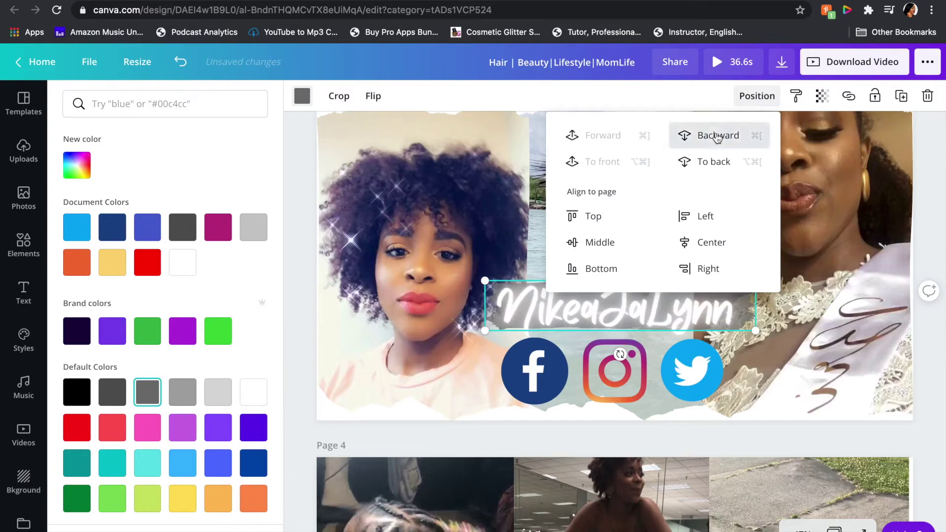
click(568, 319)
Apply the Stomp animation to page 1
scroll(567, 319, down, 6)
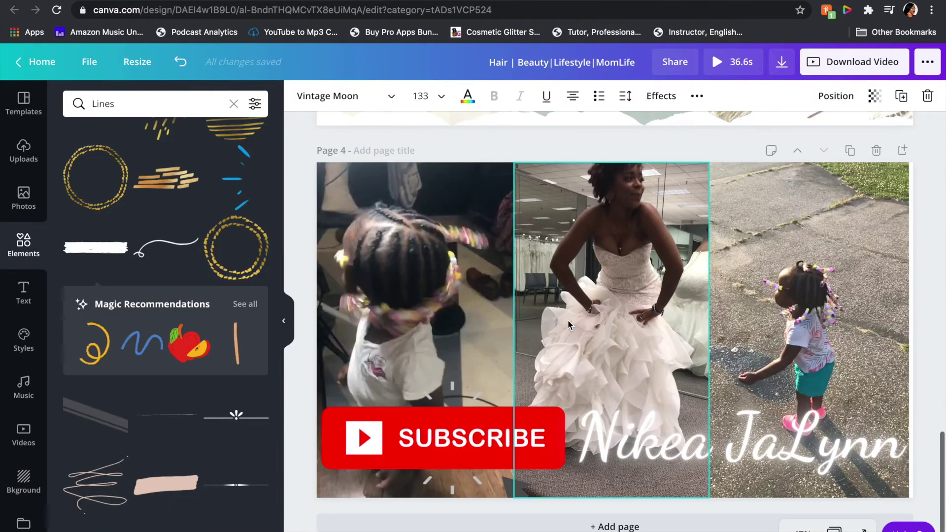
scroll(688, 486, up, 10)
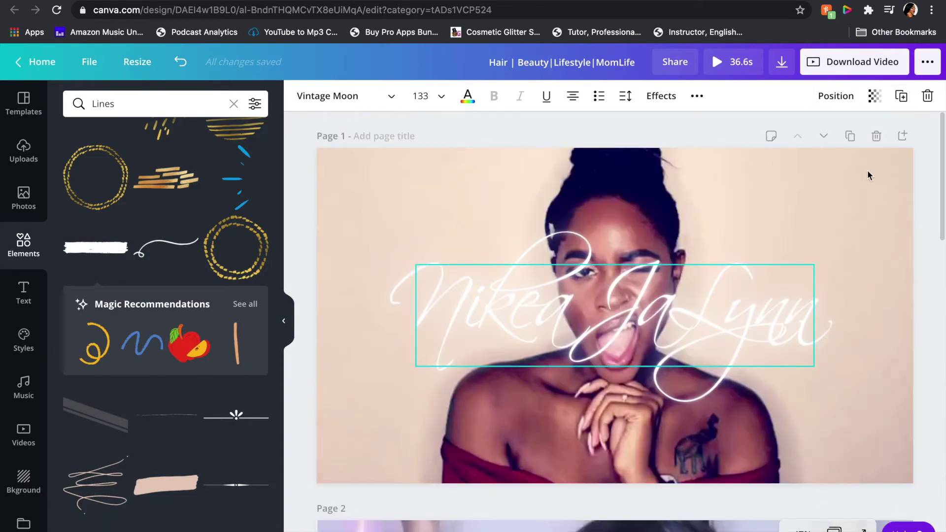
click(795, 201)
click(346, 97)
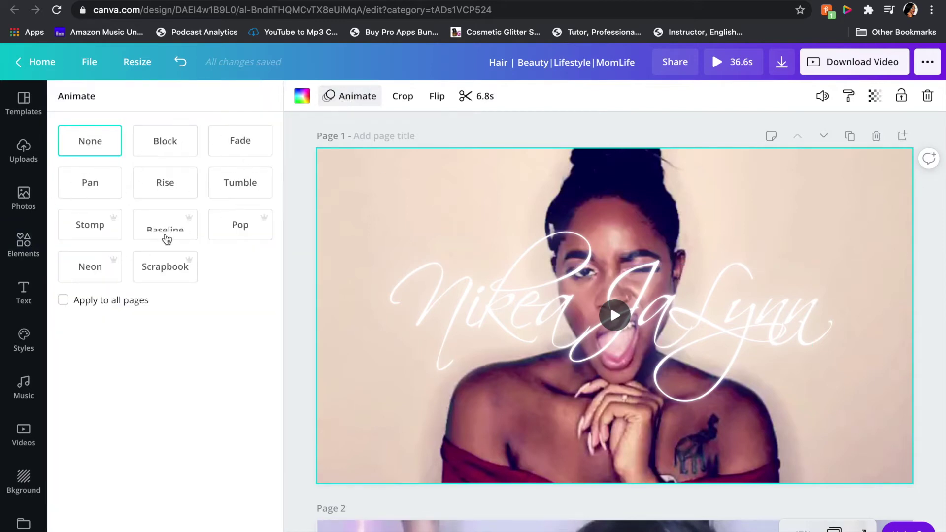
click(94, 232)
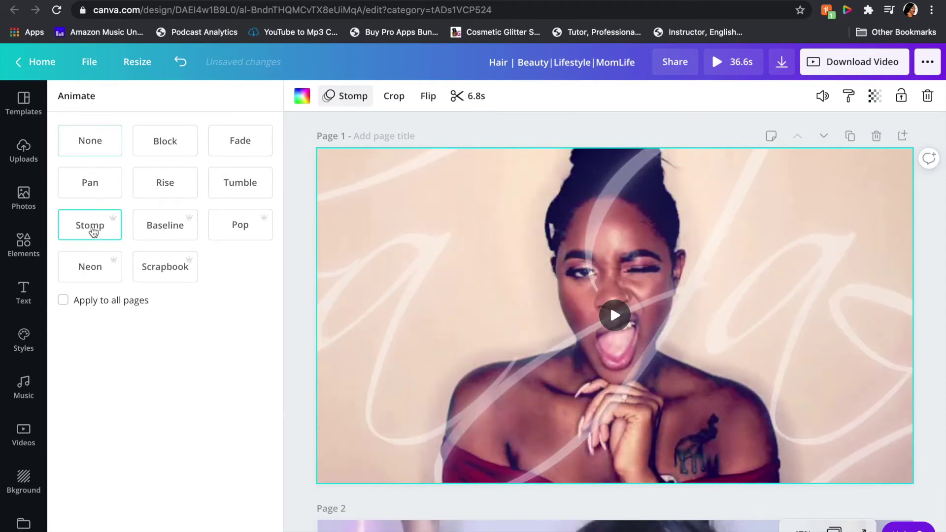
Apply the Neon animation to page 2 with the Hair|Beauty|Lifestyle|MomLife text
scroll(590, 288, down, 9)
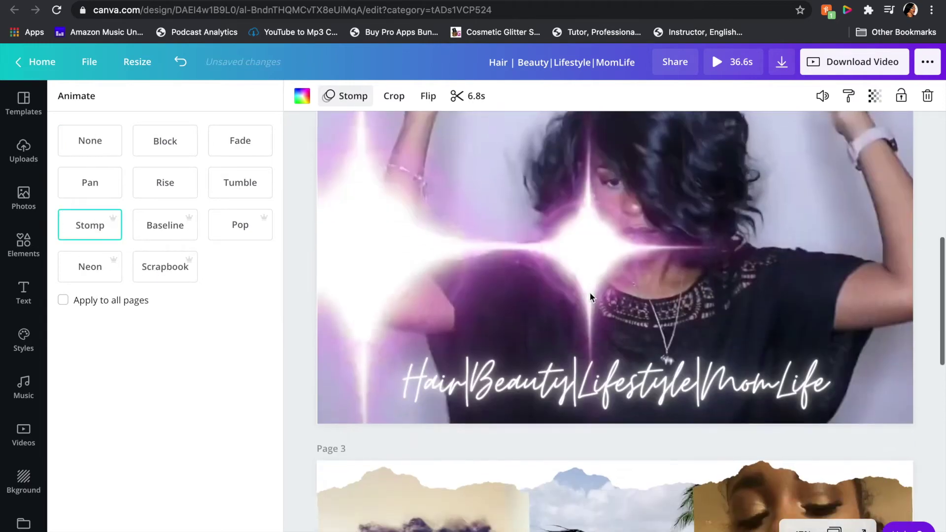
click(613, 316)
click(613, 317)
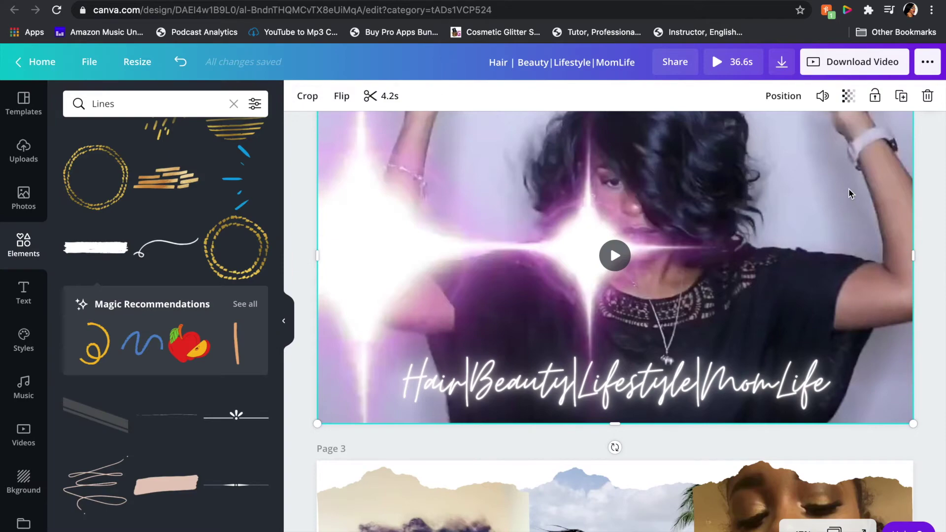
click(941, 229)
scroll(940, 229, up, 2)
click(322, 95)
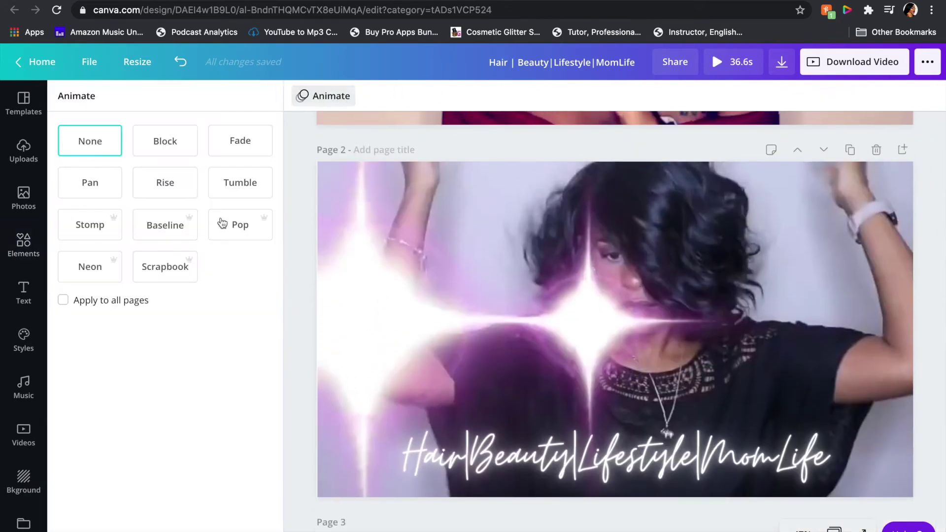
click(91, 275)
scroll(500, 387, down, 8)
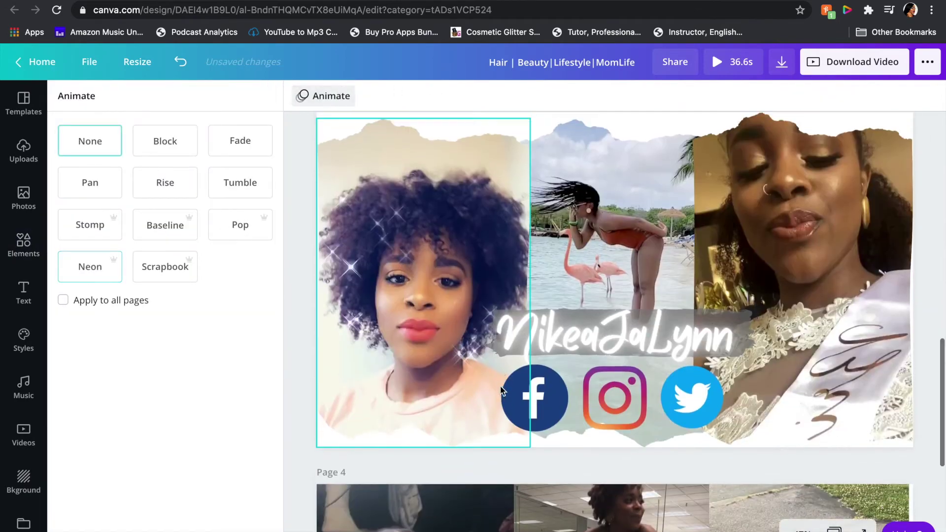
Try the Rise and Pan animations on page 3, and settle on Scrapbook
scroll(501, 386, up, 1)
click(885, 143)
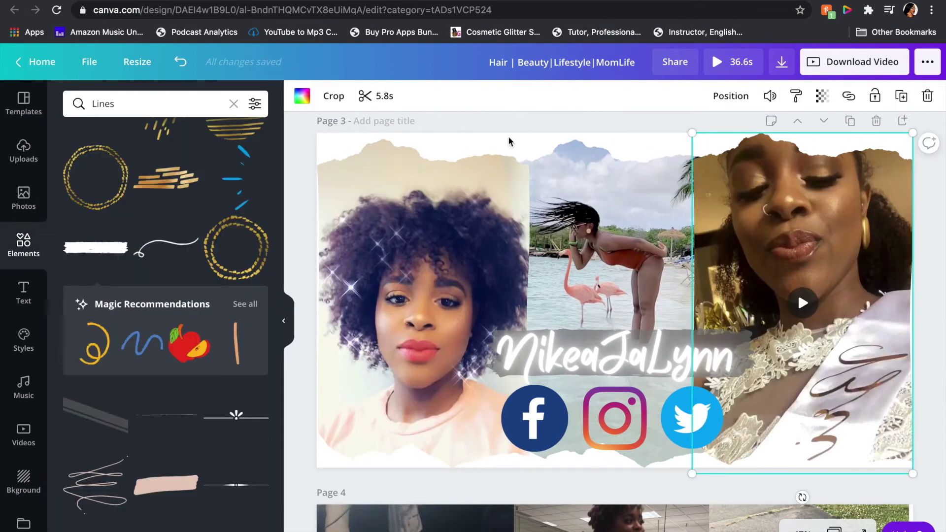
click(508, 124)
click(323, 95)
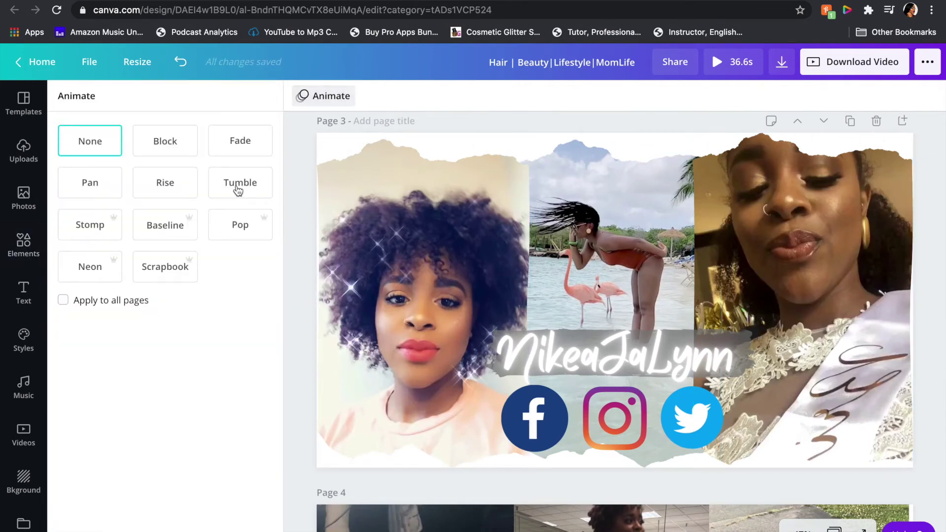
click(166, 184)
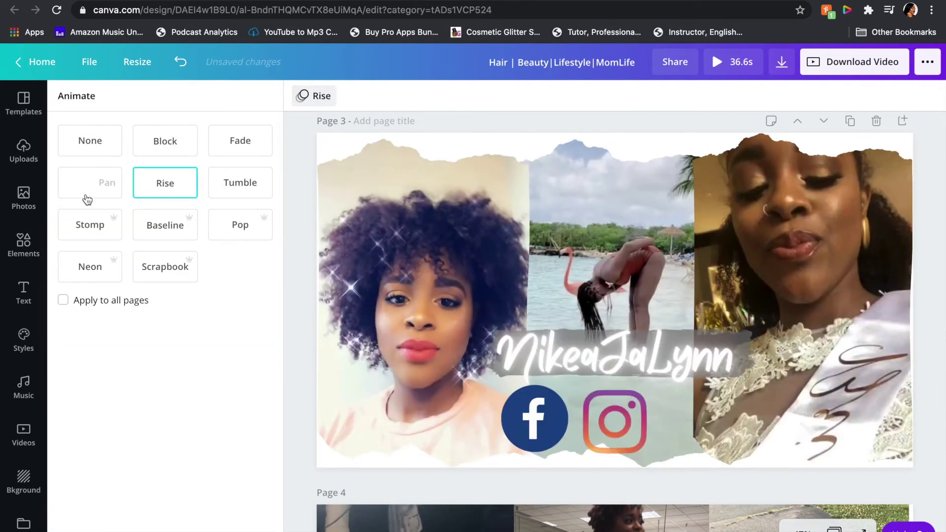
click(85, 198)
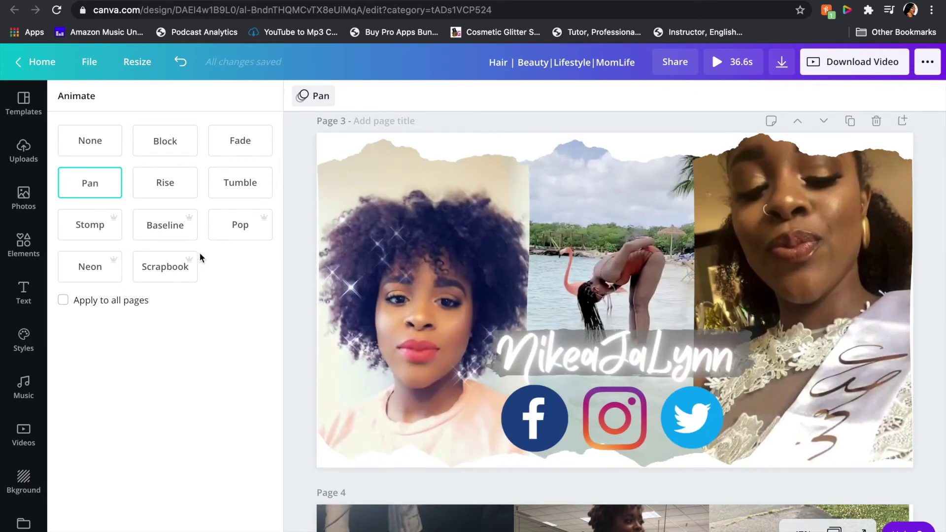
click(173, 268)
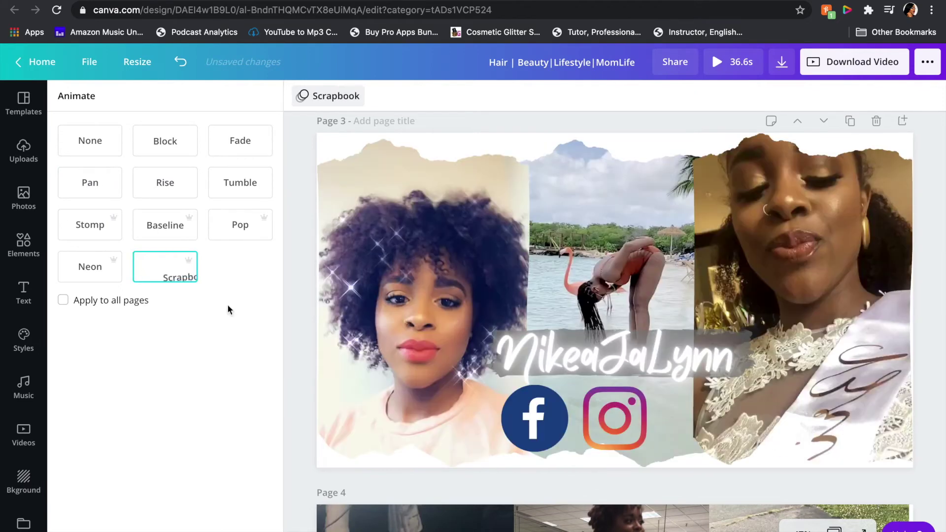
Widen the clip of the child on the pavement on page 4 so it reaches the page's outer edge
scroll(285, 431, down, 7)
click(596, 323)
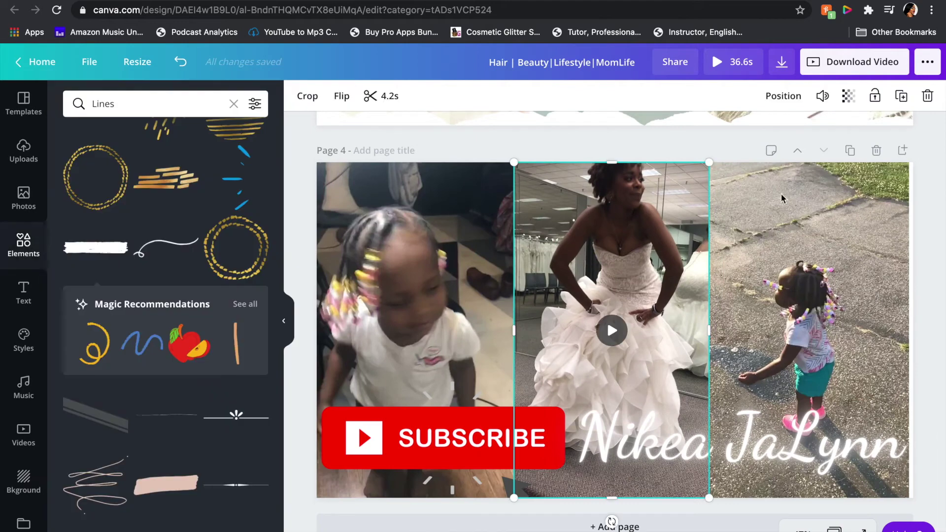
click(804, 319)
drag(909, 330, 919, 335)
Try the Pan animation on page 4, and apply Rise instead
click(307, 152)
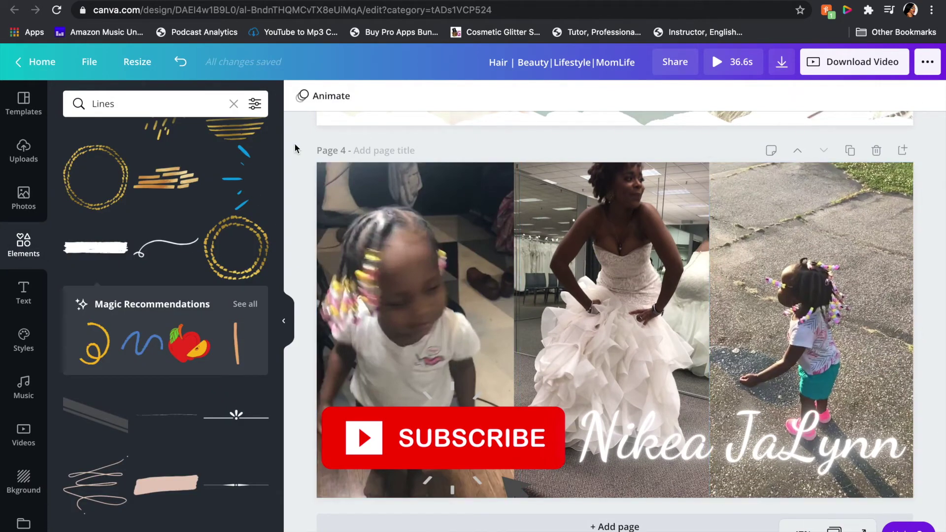
click(320, 96)
click(101, 191)
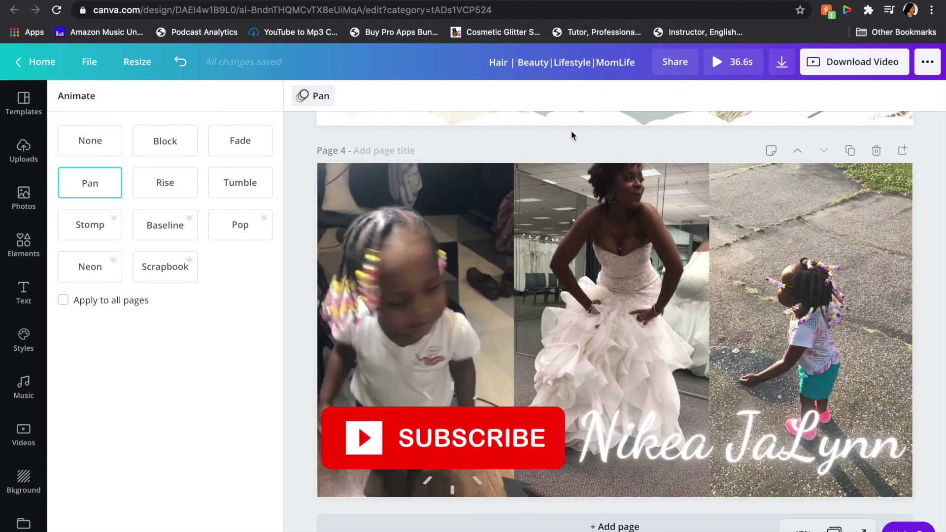
click(173, 184)
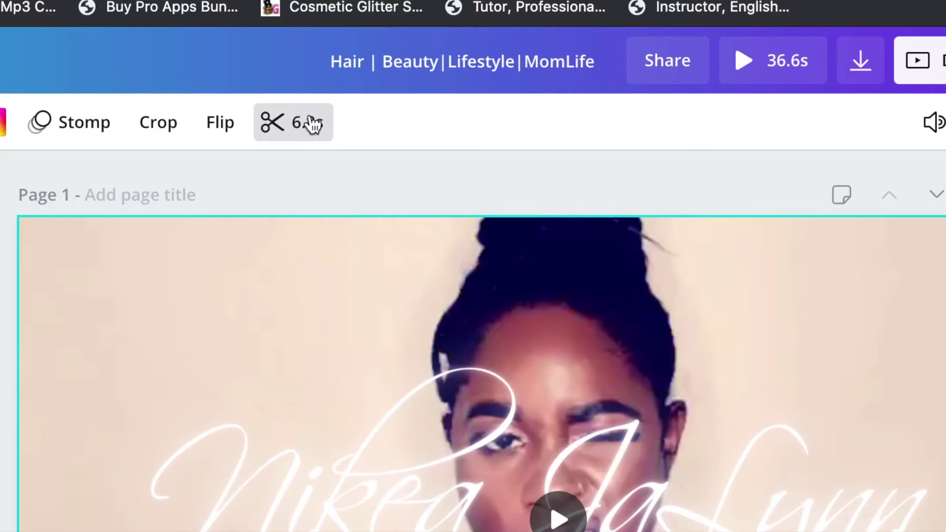
Trim the page 1 background clip to 5.0 s
click(312, 127)
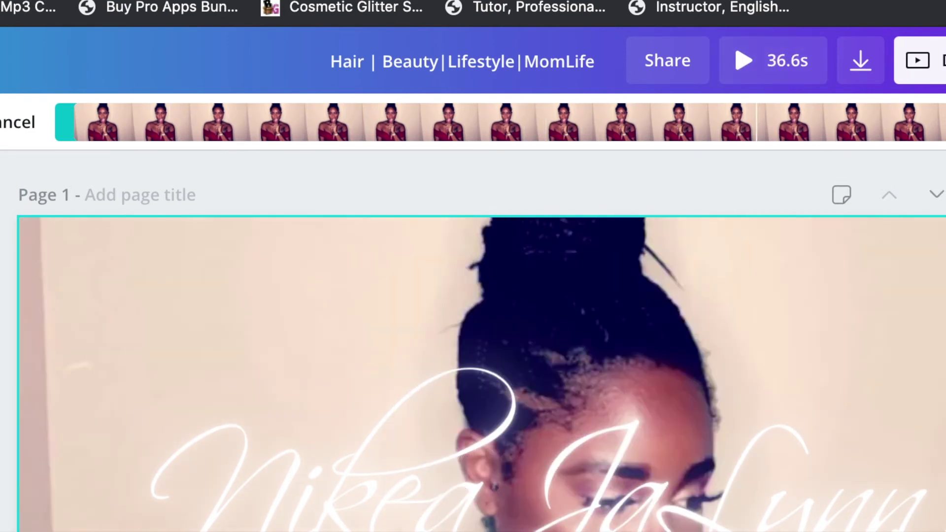
drag(851, 122, 198, 142)
drag(198, 142, 187, 142)
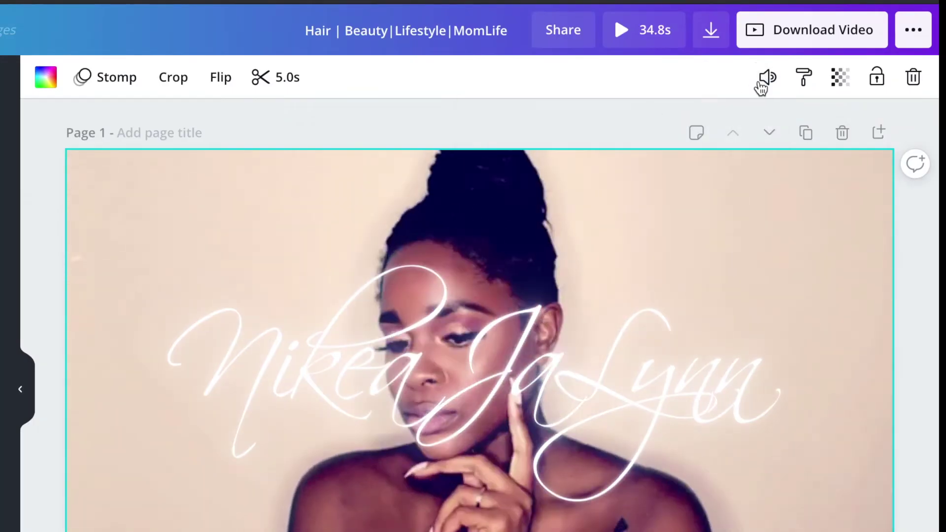
Mute the background clips on page 1 and page 2
click(765, 81)
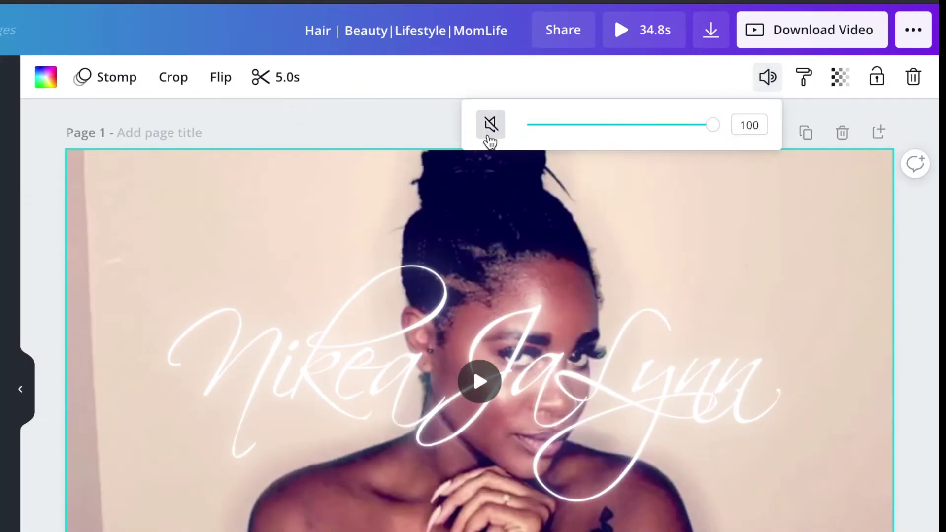
click(490, 130)
drag(931, 270, 930, 435)
click(817, 299)
click(767, 77)
click(497, 127)
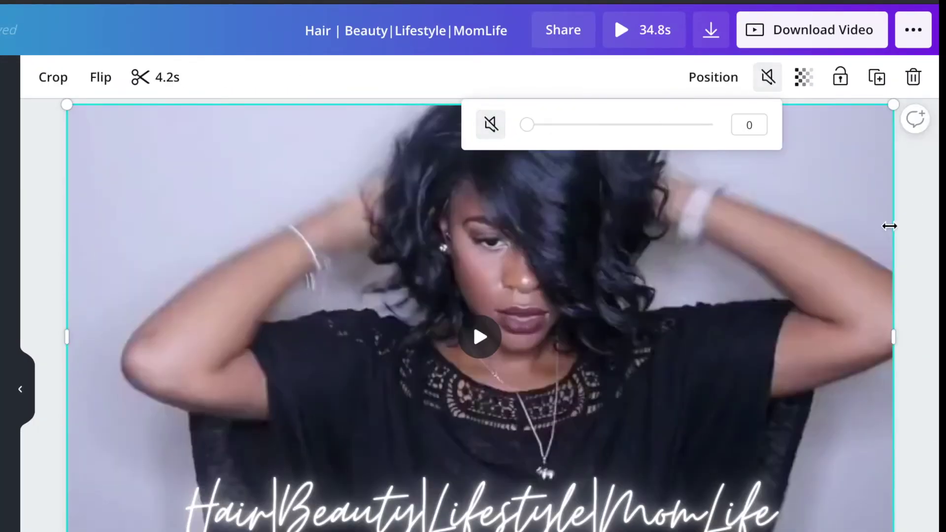
Mute the page 3 clip of the woman with sparkles in her curly hair
click(913, 217)
scroll(502, 332, down, 5)
click(534, 323)
click(108, 327)
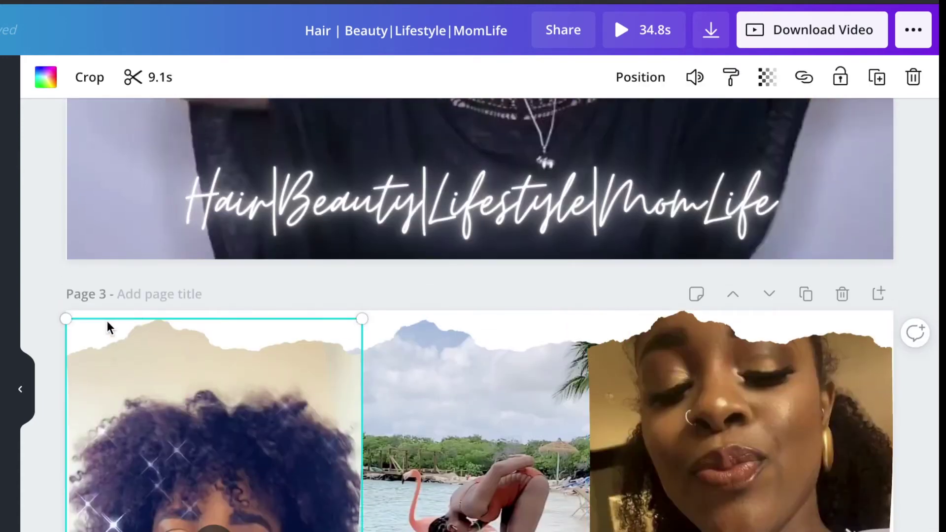
click(696, 80)
click(418, 124)
Shorten the three page 3 clips from their ends, trimming the close-up portrait clip with the gold earring to 4.0 s
click(154, 81)
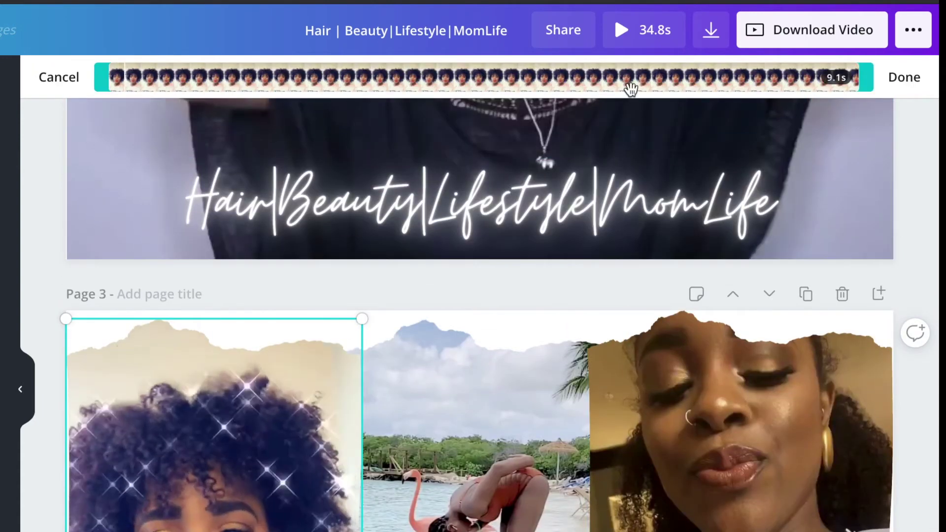
drag(755, 81, 433, 84)
click(481, 442)
click(154, 80)
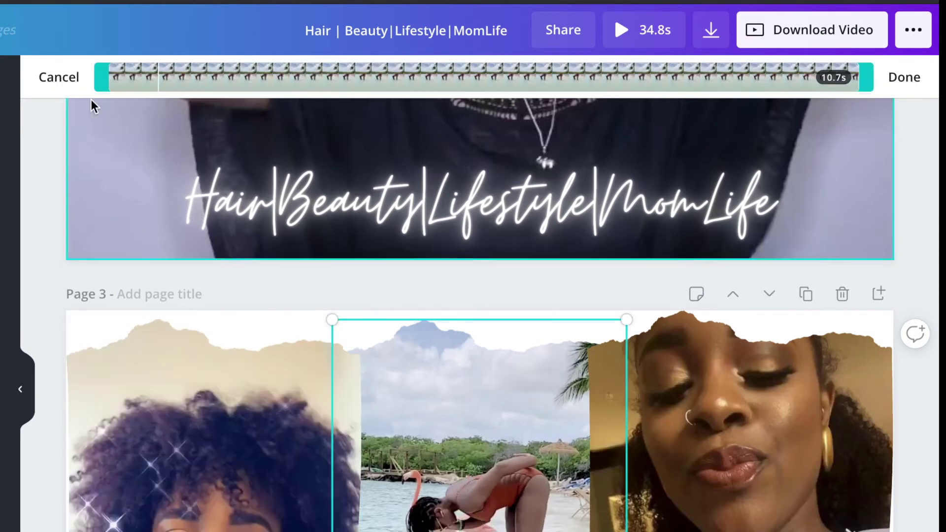
drag(866, 77, 374, 101)
click(793, 468)
click(158, 79)
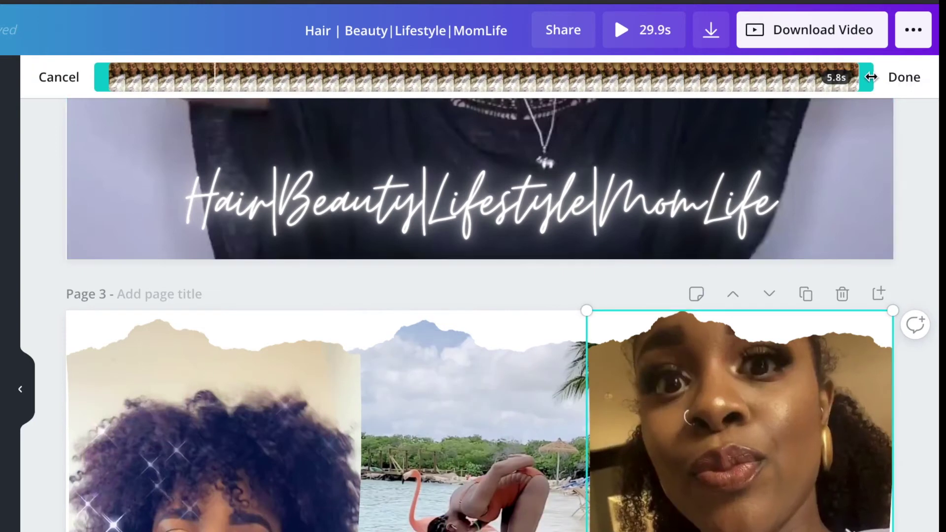
drag(865, 77, 612, 77)
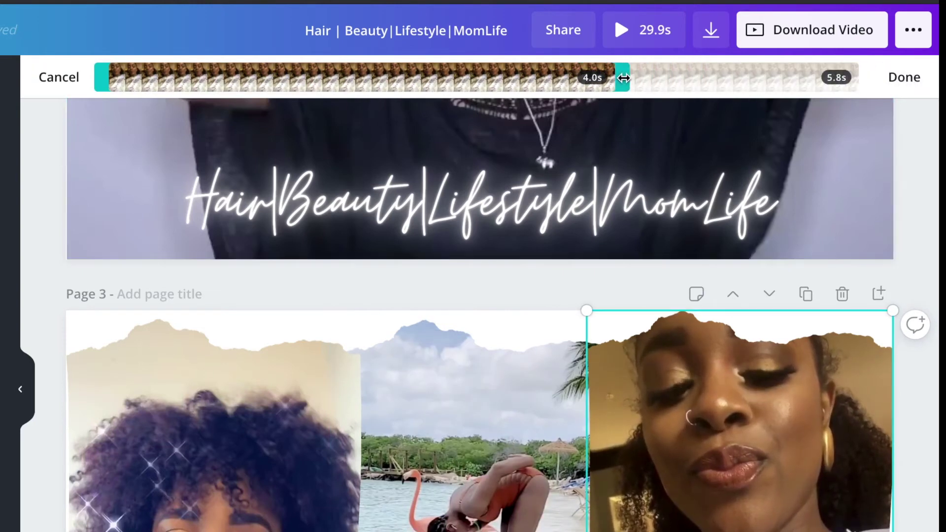
click(924, 410)
scroll(925, 410, down, 12)
click(248, 350)
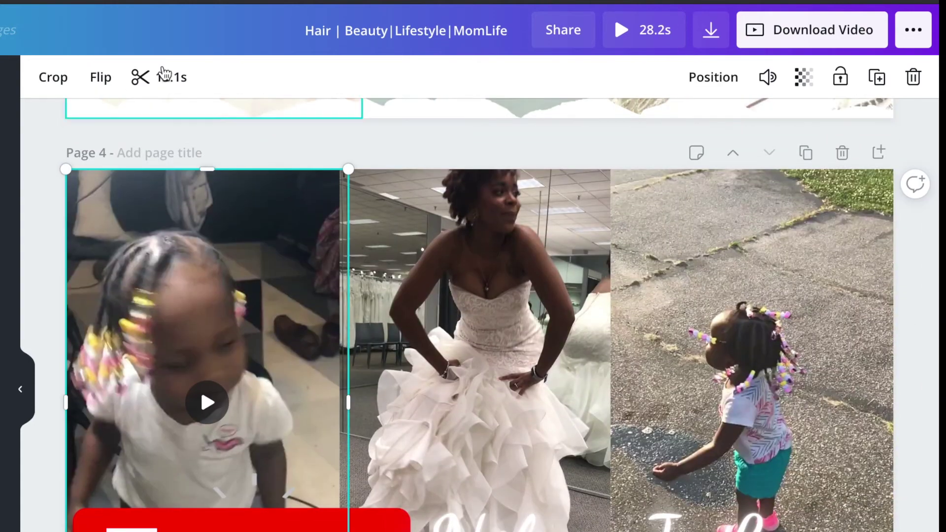
click(164, 75)
drag(864, 77, 313, 101)
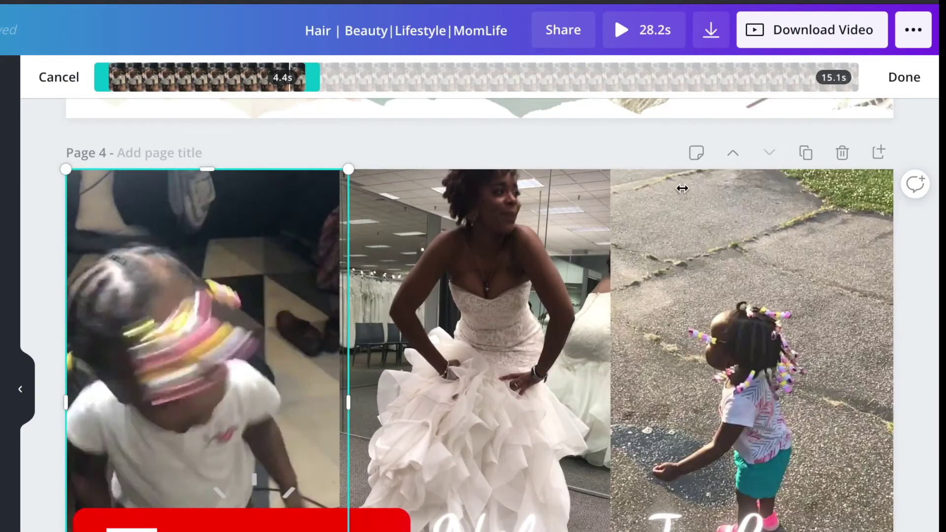
click(62, 77)
Restore the page 3 clips to full length: earring portrait 5.8 s, flamingo beach 10.7 s and curly-hair portrait 9.1 s
scroll(419, 137, up, 2)
scroll(419, 137, up, 10)
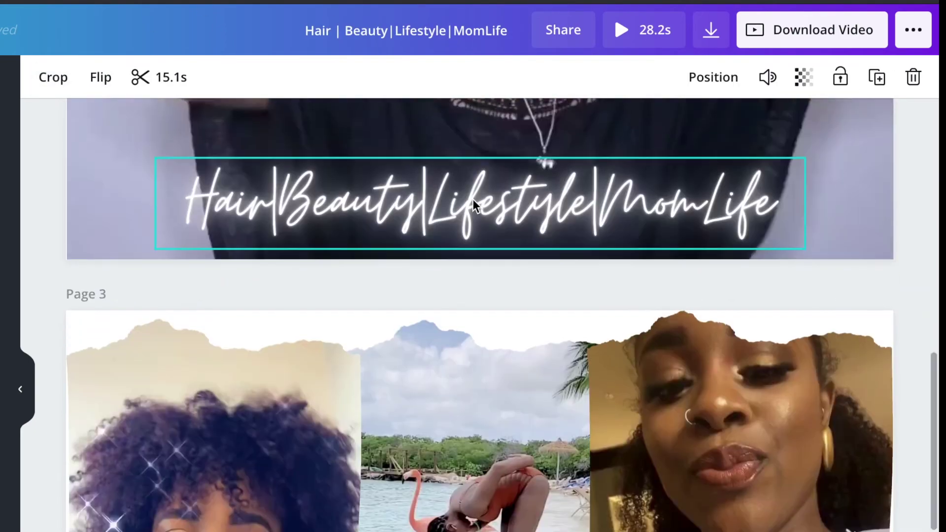
click(737, 500)
click(143, 77)
drag(668, 79, 868, 82)
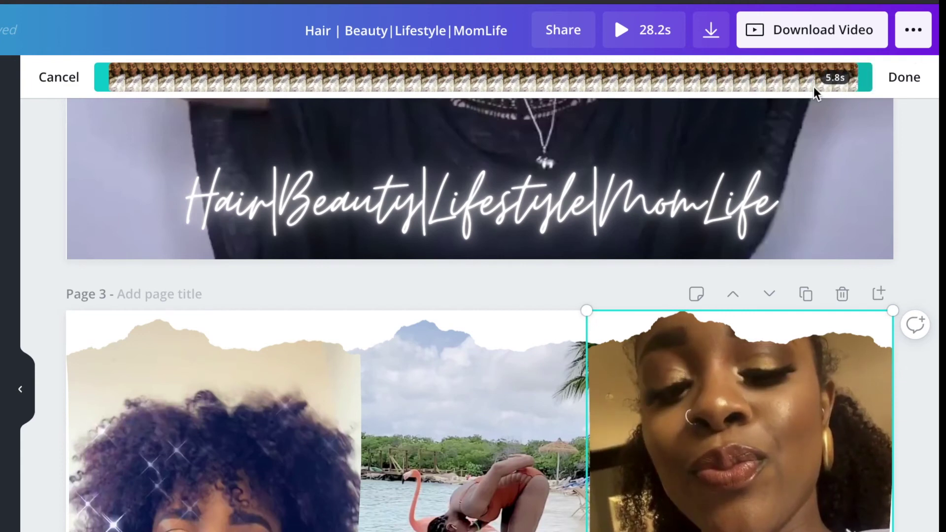
click(497, 434)
click(148, 78)
drag(374, 78, 869, 82)
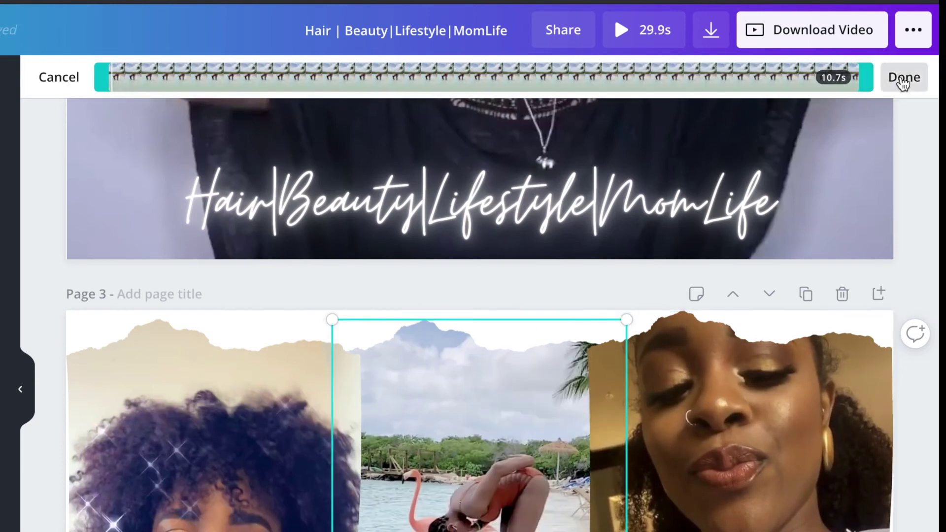
click(903, 81)
click(291, 384)
click(147, 77)
drag(431, 78, 857, 79)
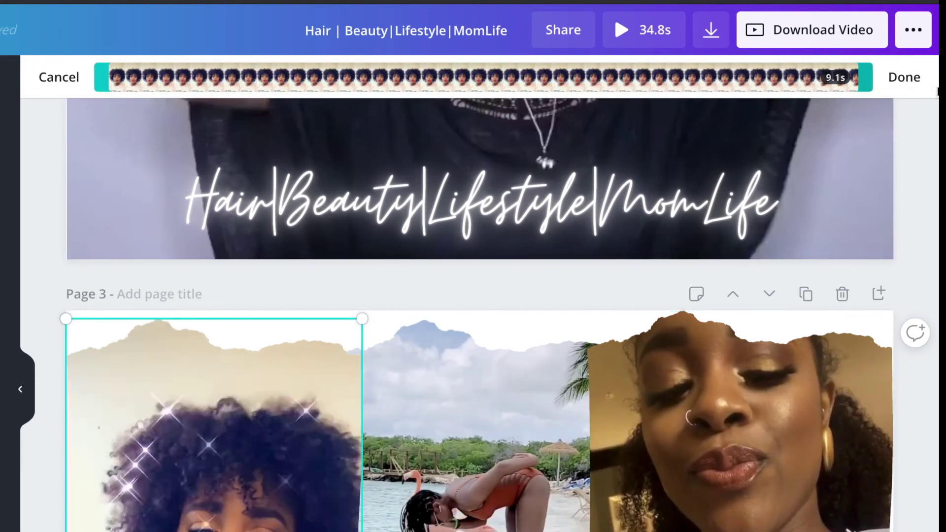
click(903, 77)
Mute the flamingo beach clip and the earring portrait clip on page 3
click(492, 374)
click(694, 77)
click(418, 124)
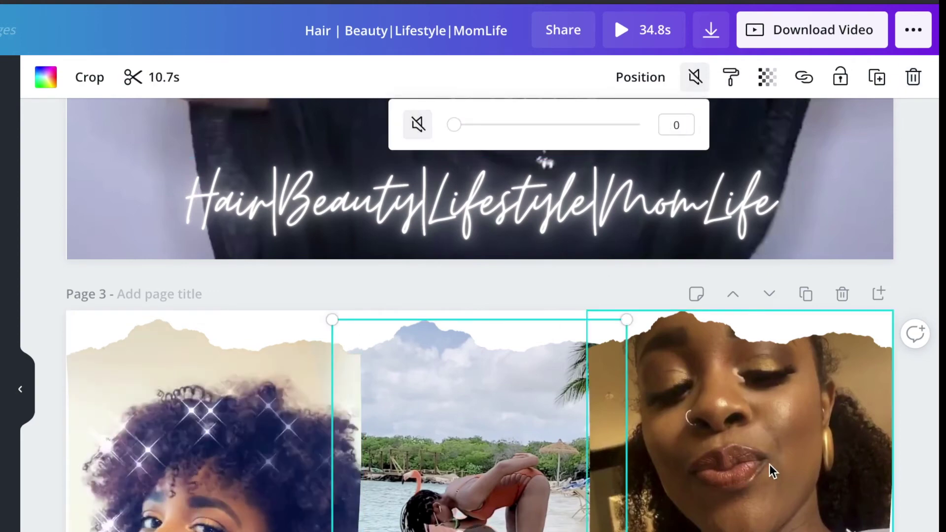
click(770, 469)
click(694, 77)
click(418, 124)
Mute all three clips on page 4: the child on the pavement, the wedding dress and the child with beaded braids
scroll(904, 431, down, 10)
scroll(905, 432, down, 3)
click(783, 296)
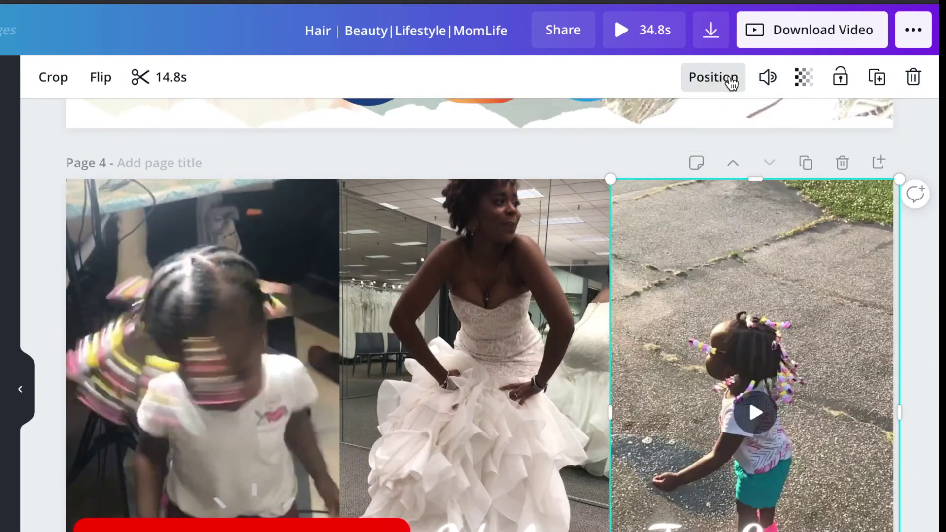
click(768, 77)
click(491, 125)
click(522, 256)
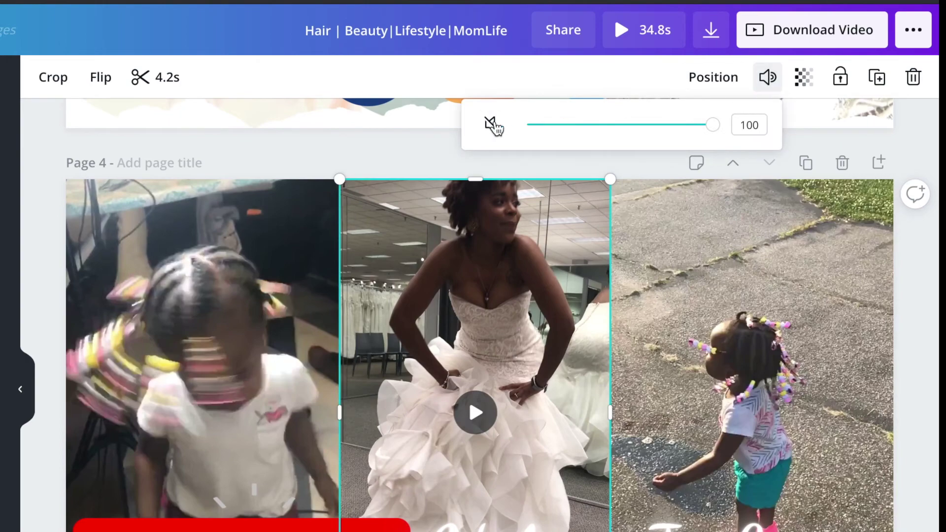
click(490, 123)
click(276, 237)
click(767, 77)
click(490, 124)
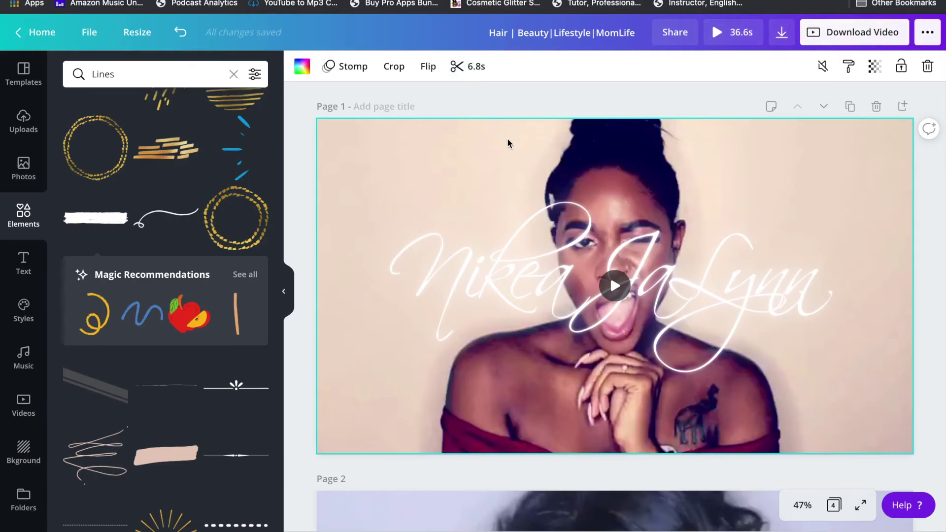
Try trimming the page 1 portrait clip to about 4.5 s from its end, and restore its full length
right_click(739, 36)
click(731, 48)
click(471, 71)
drag(886, 66, 704, 77)
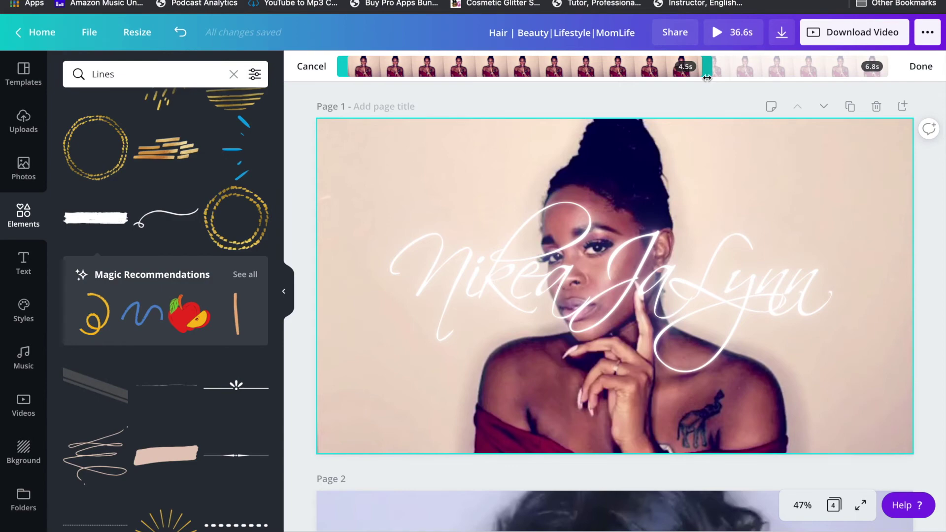
drag(711, 77, 734, 76)
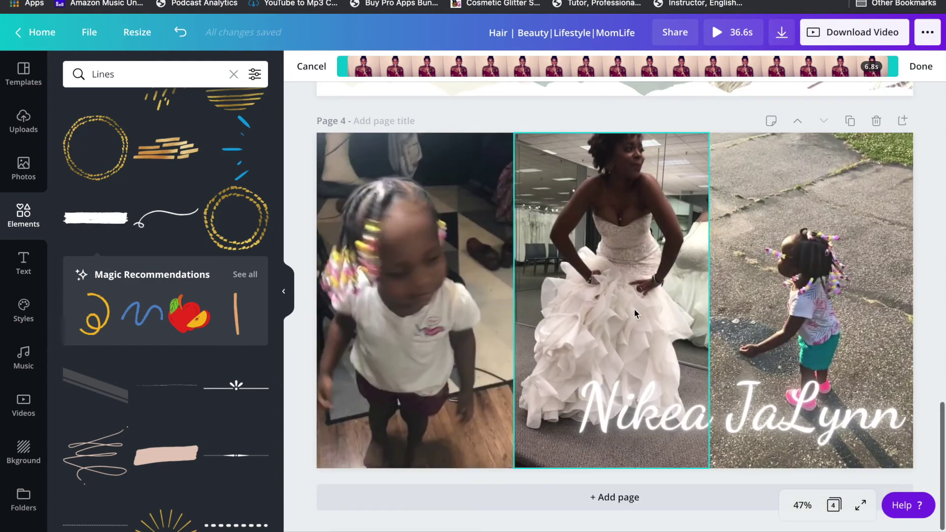
Shorten the page 4 clip of the child on the pavement to about 4.2 s from its end
click(832, 306)
click(386, 64)
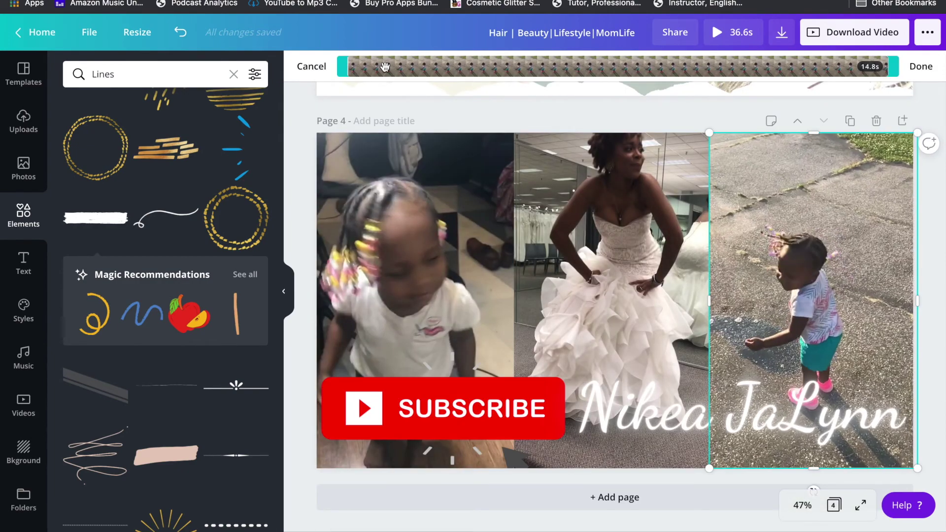
drag(721, 76, 608, 78)
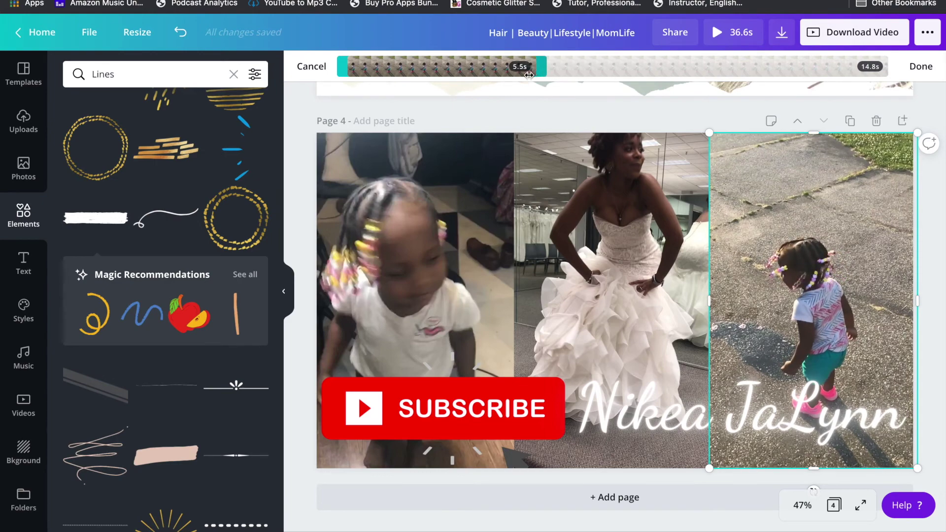
drag(528, 75, 500, 78)
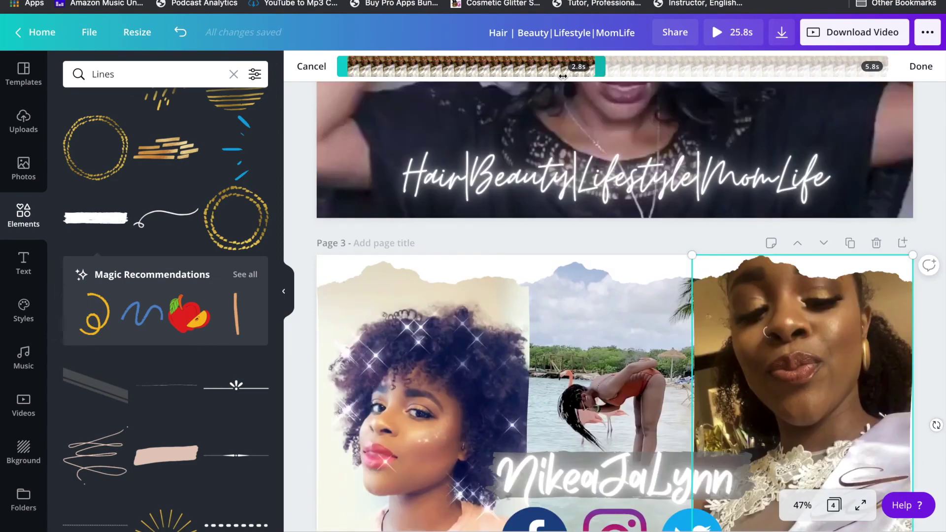
drag(768, 72, 744, 71)
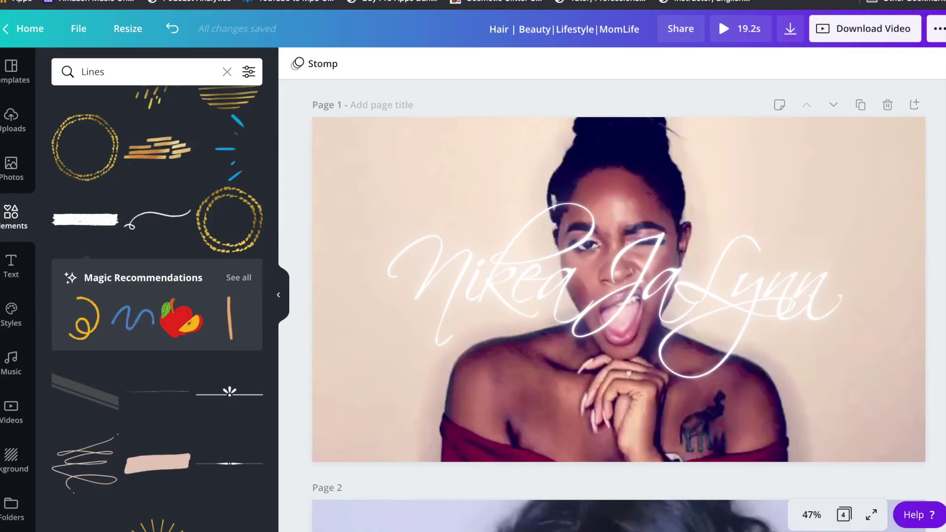
scroll(943, 220, down, 3)
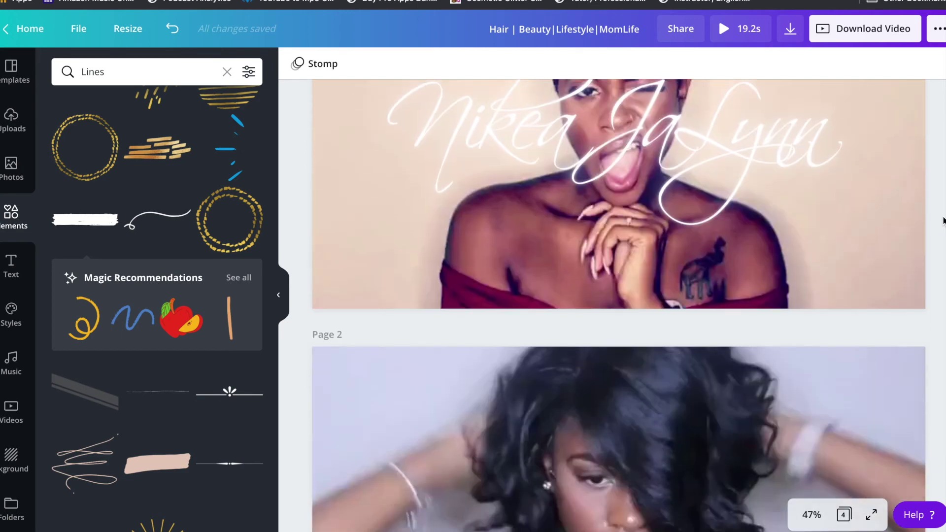
scroll(943, 221, up, 3)
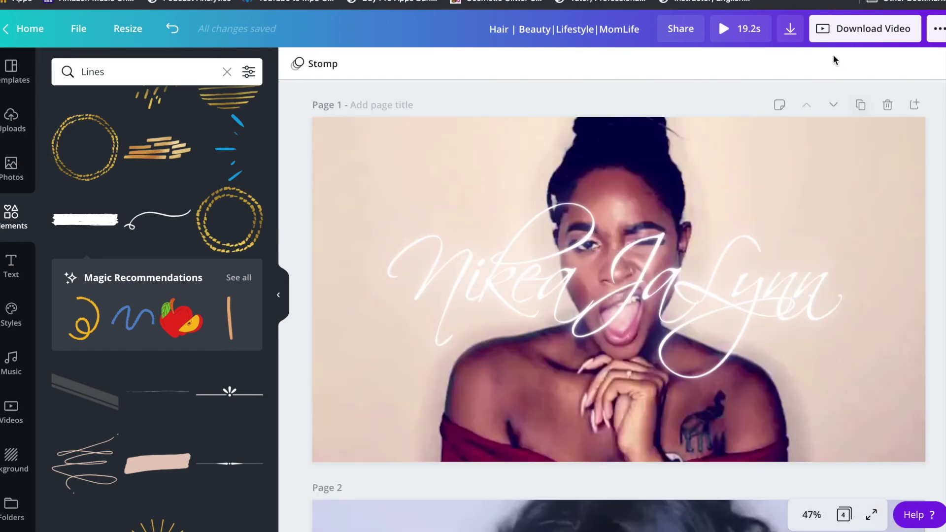
click(790, 31)
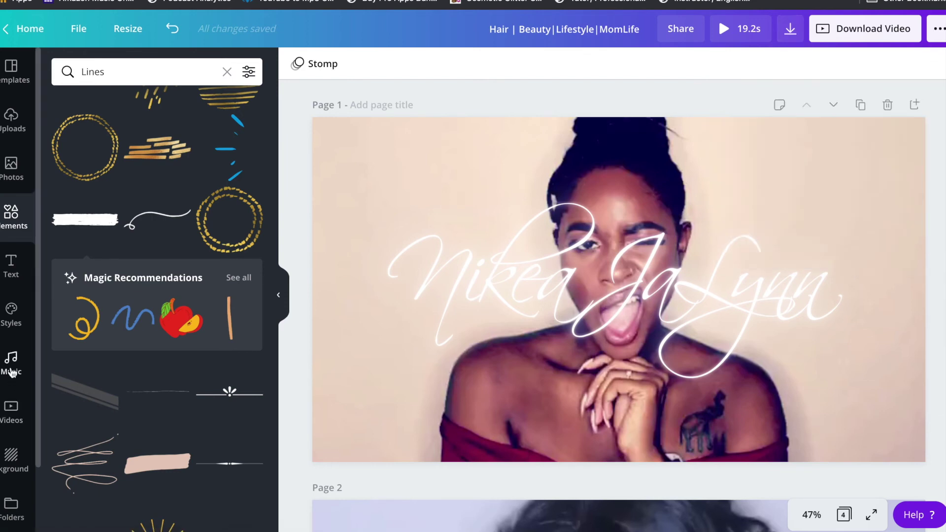
Add the Trap track Kubrick's Cube from the music library as the video's soundtrack
click(12, 370)
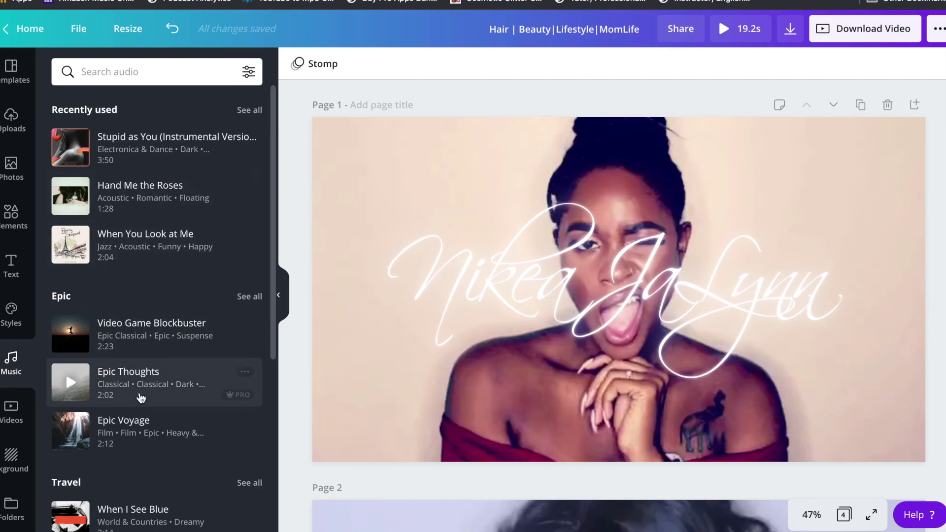
scroll(140, 394, down, 3)
scroll(140, 397, down, 3)
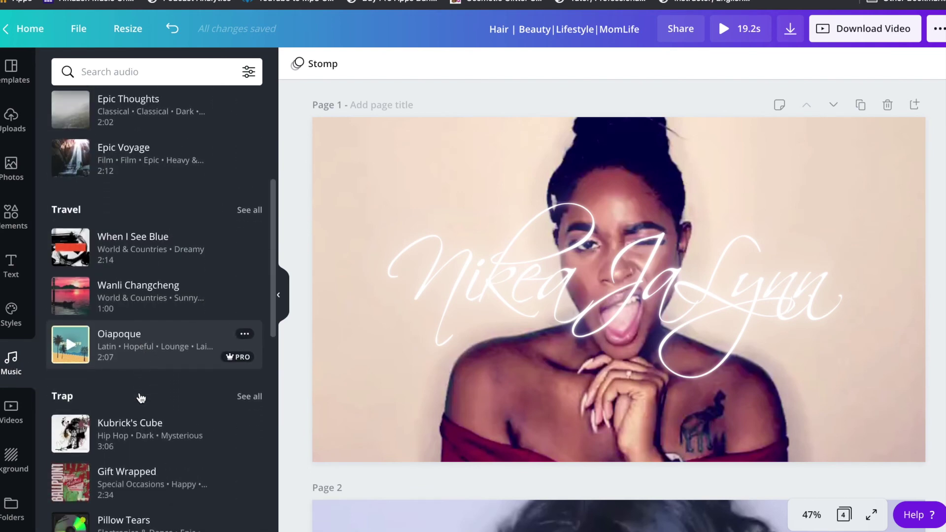
scroll(140, 398, down, 2)
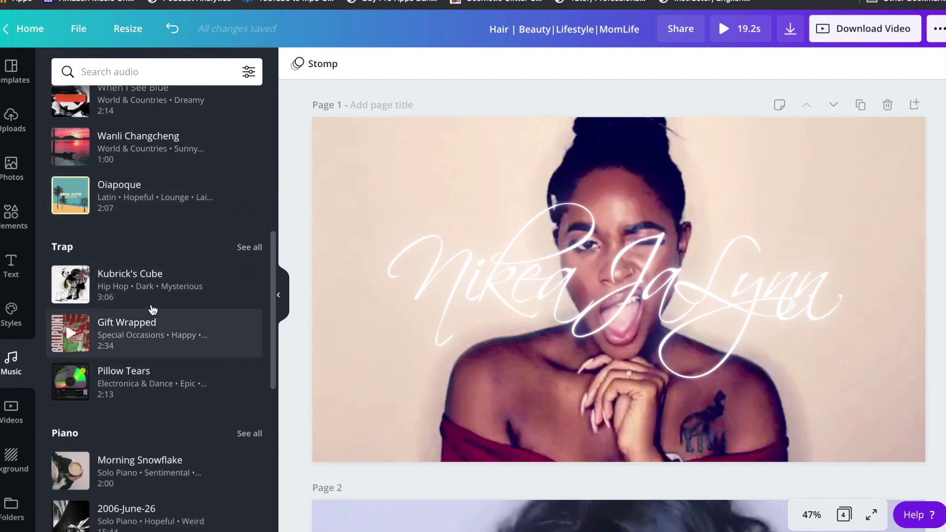
click(145, 292)
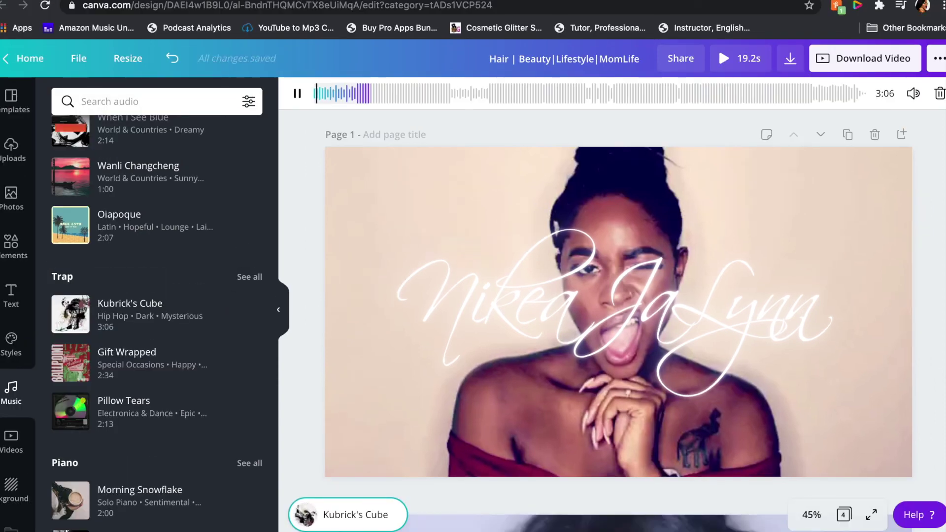
Shift the soundtrack's used section to near the middle of Kubrick's Cube and preview the video
click(732, 0)
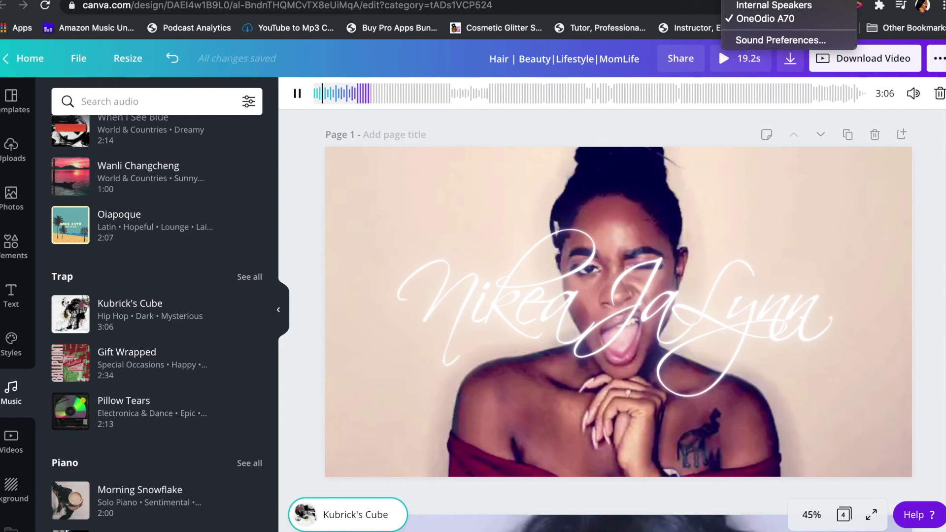
click(718, 47)
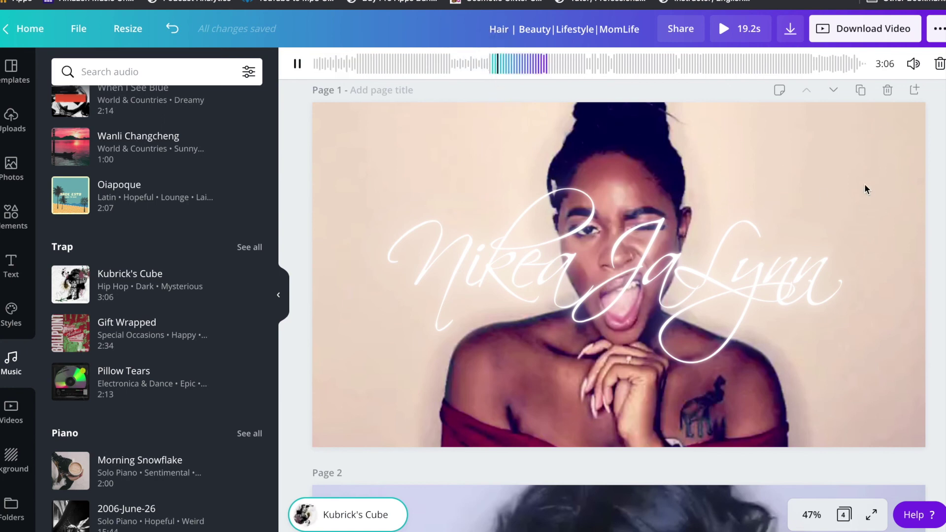
click(740, 30)
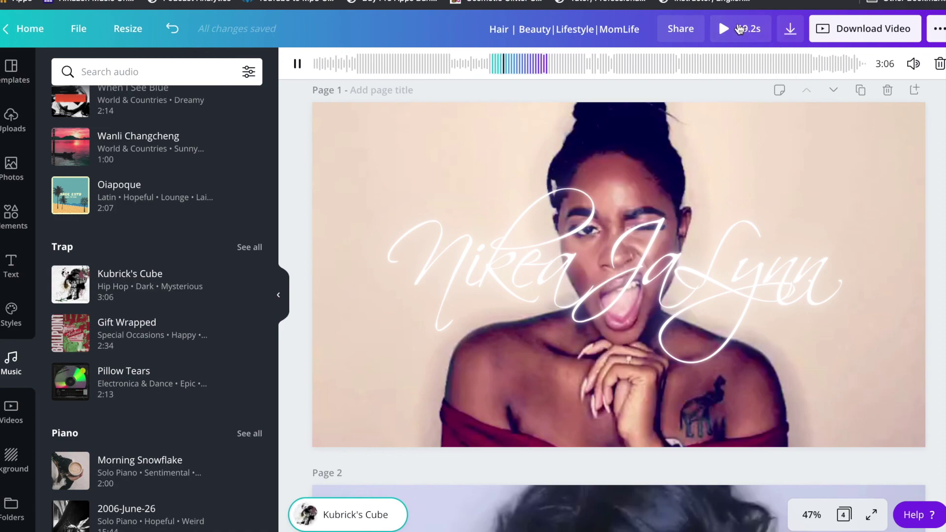